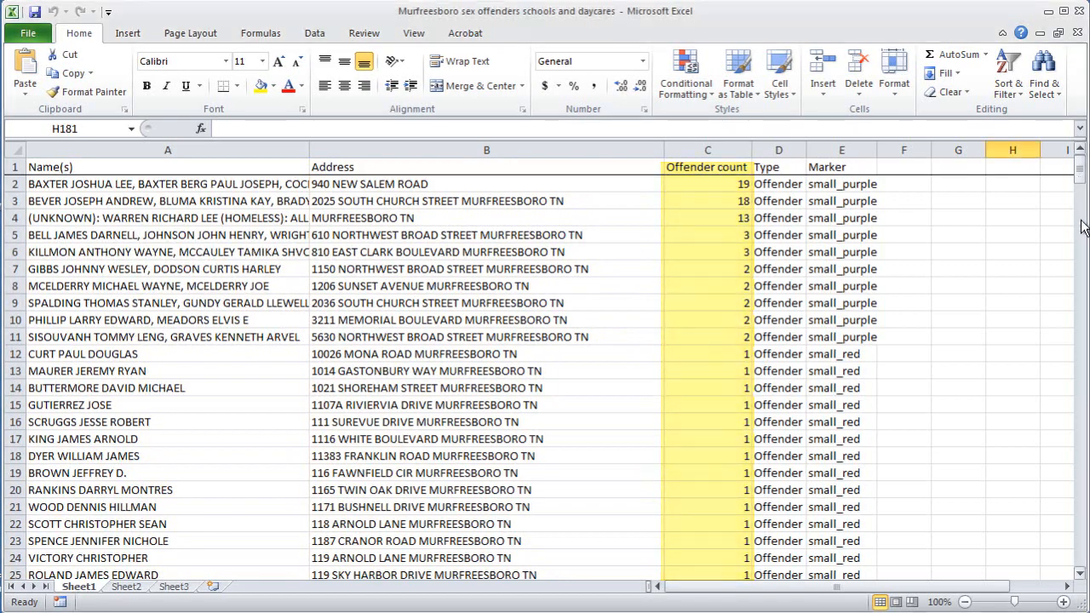
Scroll up and down the spreadsheet to review the icon names in the Marker column
{"action": "mouse_move", "coordinate": [1079, 178]}
{"action": "left_mouse_down"}
{"action": "mouse_move", "coordinate": [1080, 230]}
{"action": "mouse_move", "coordinate": [1079, 174]}
{"action": "left_mouse_up"}
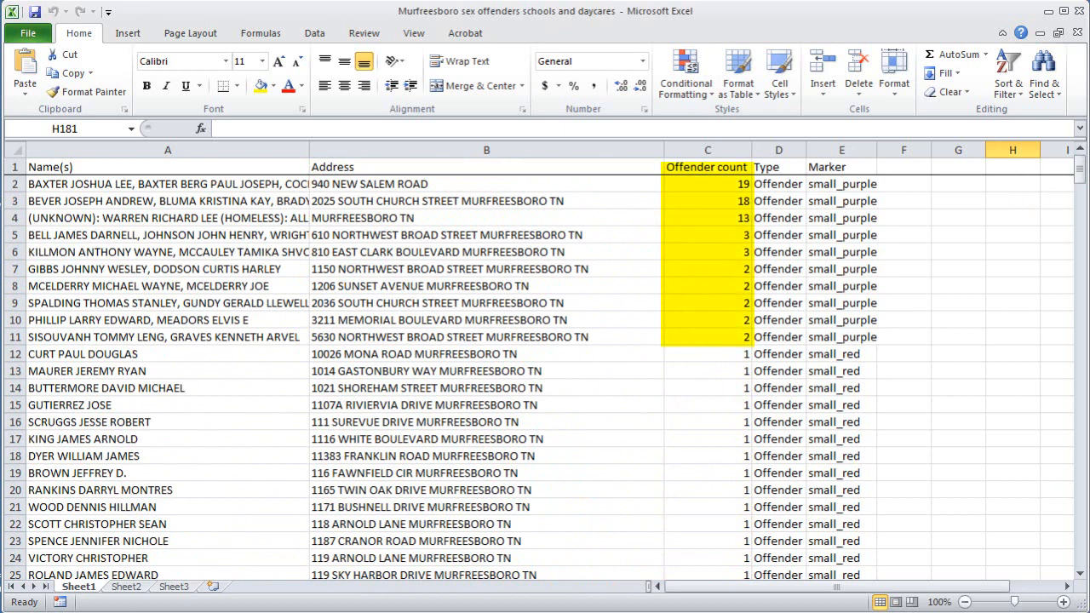
{"action": "left_click_drag", "start_coordinate": [1080, 175], "coordinate": [1055, 407]}
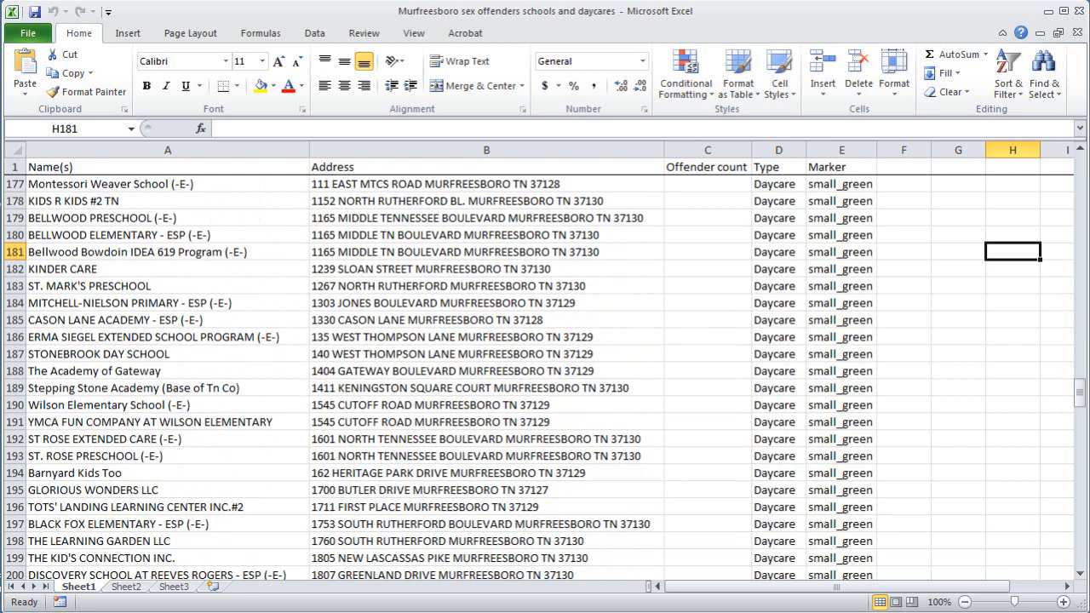
{"action": "left_click_drag", "start_coordinate": [1081, 397], "coordinate": [1061, 506]}
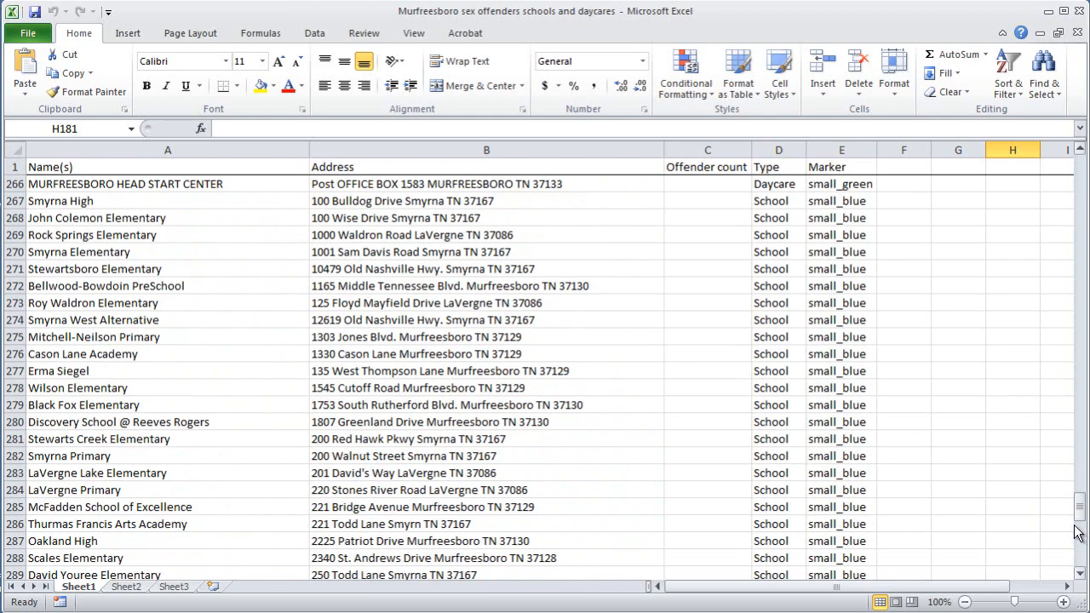
{"action": "left_click_drag", "start_coordinate": [1081, 504], "coordinate": [1080, 164]}
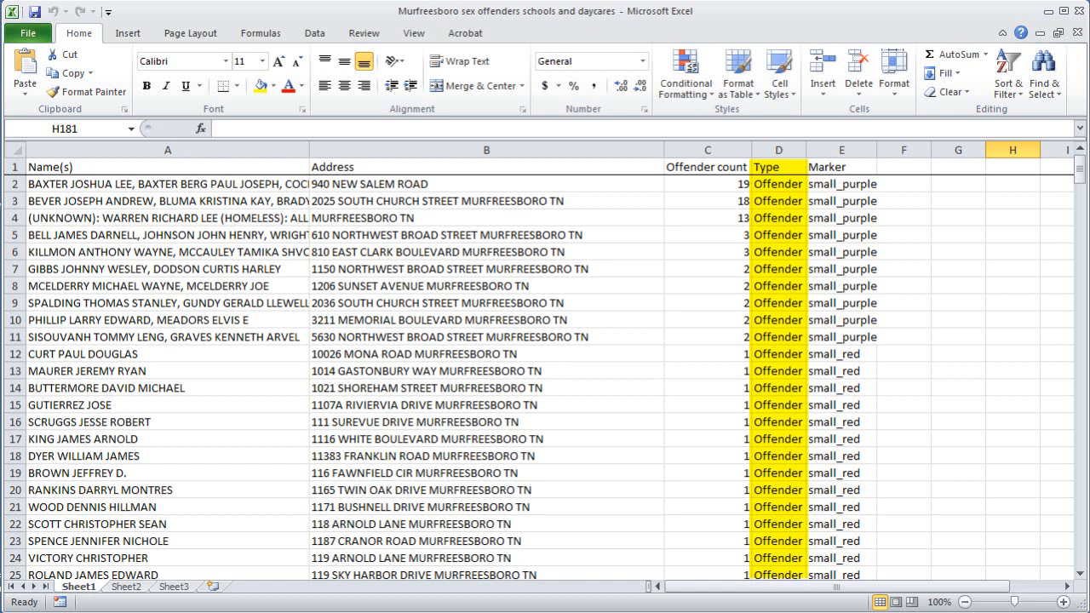
{"action": "left_click_drag", "start_coordinate": [1079, 175], "coordinate": [1059, 396]}
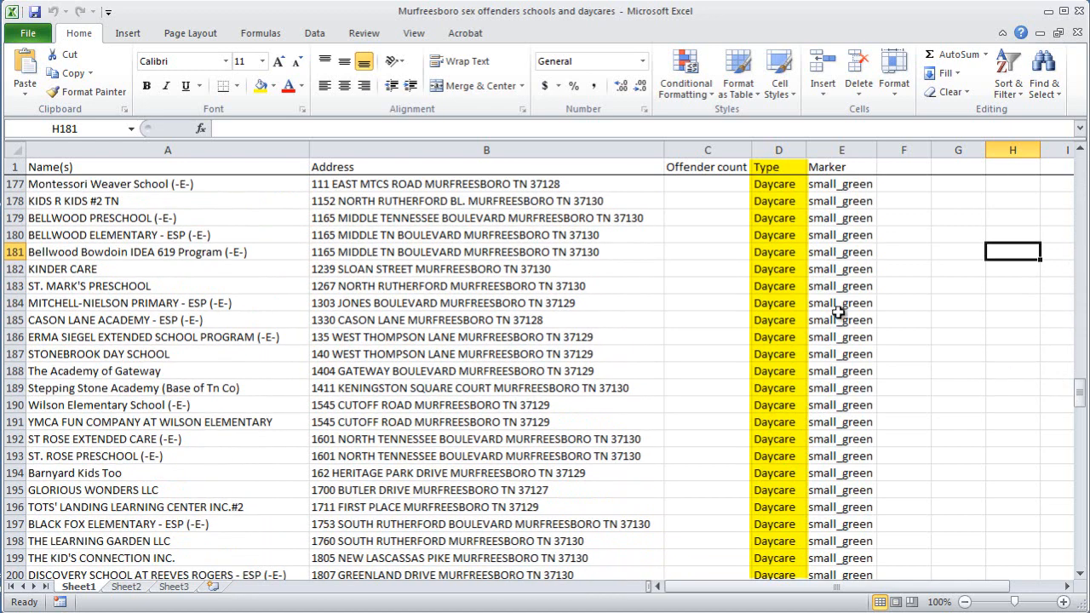
{"action": "left_click_drag", "start_coordinate": [1083, 405], "coordinate": [1078, 525]}
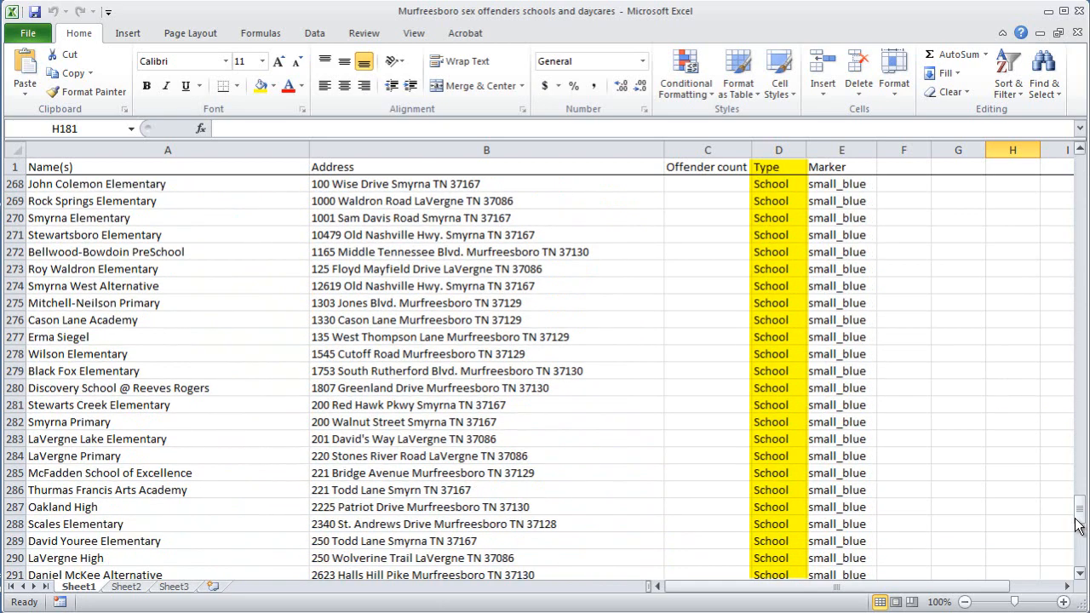
{"action": "left_click_drag", "start_coordinate": [1079, 519], "coordinate": [1078, 179]}
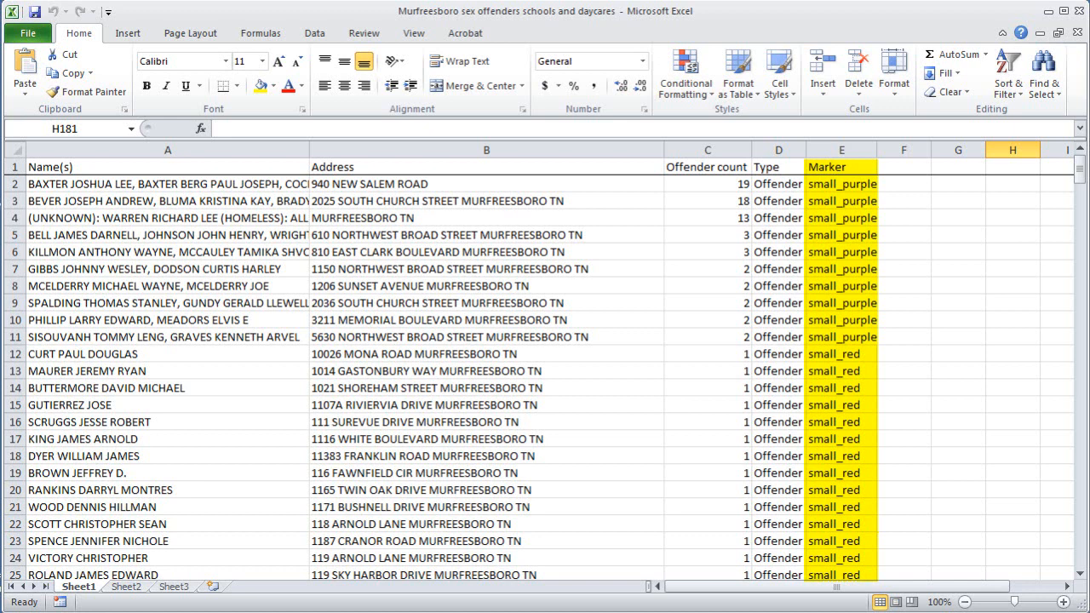
{"action": "scroll", "coordinate": [996, 275], "scroll_direction": "down", "scroll_amount": 2}
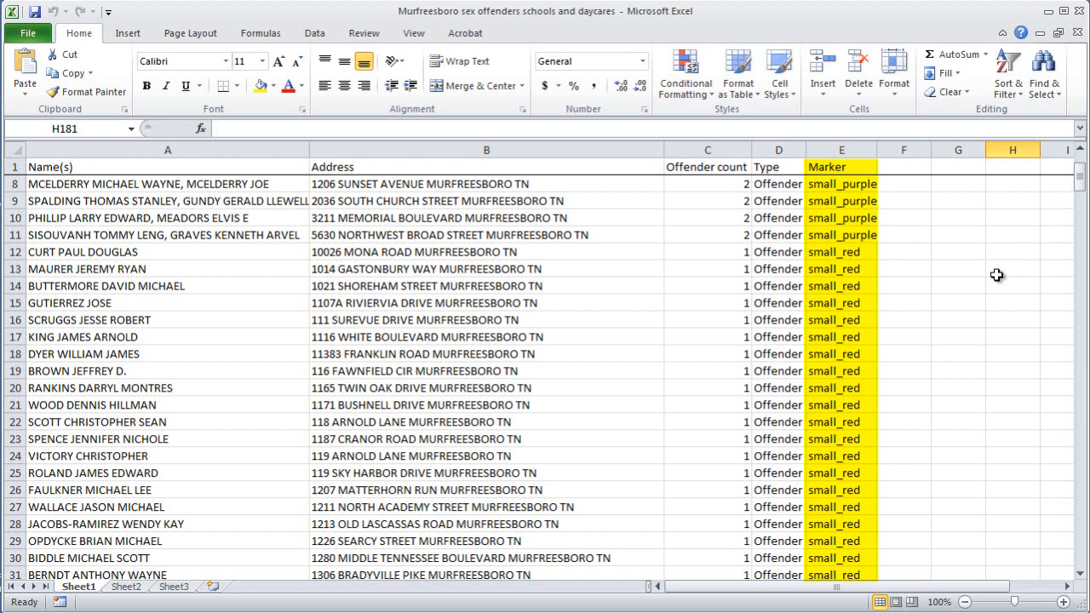
{"action": "scroll", "coordinate": [966, 299], "scroll_direction": "down", "scroll_amount": 20}
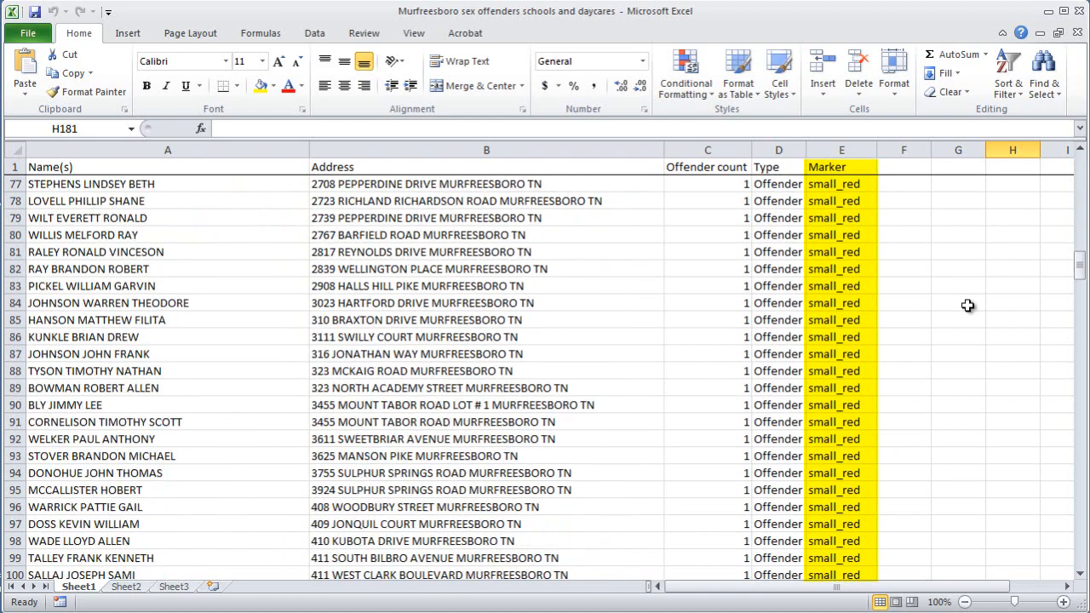
{"action": "left_click_drag", "start_coordinate": [1079, 282], "coordinate": [1067, 392]}
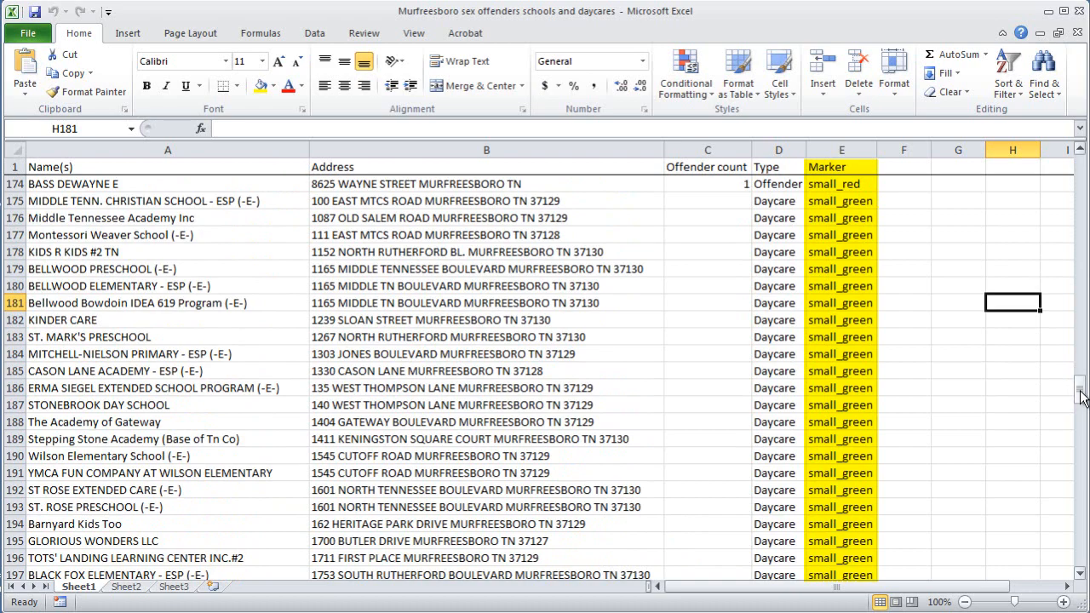
{"action": "left_click_drag", "start_coordinate": [1081, 398], "coordinate": [1082, 519]}
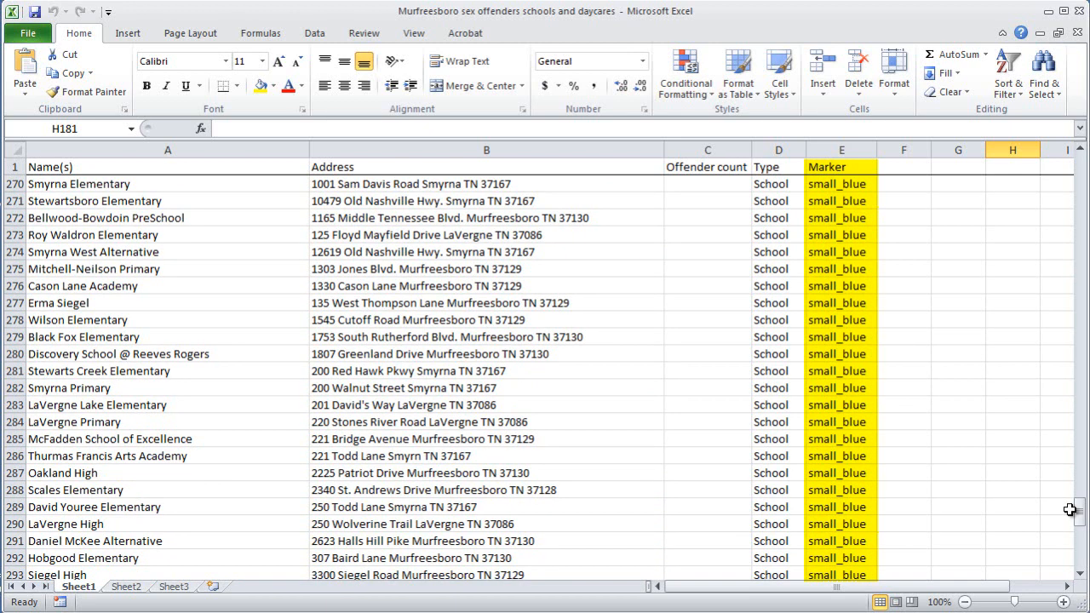
{"action": "left_click_drag", "start_coordinate": [1081, 519], "coordinate": [1081, 168]}
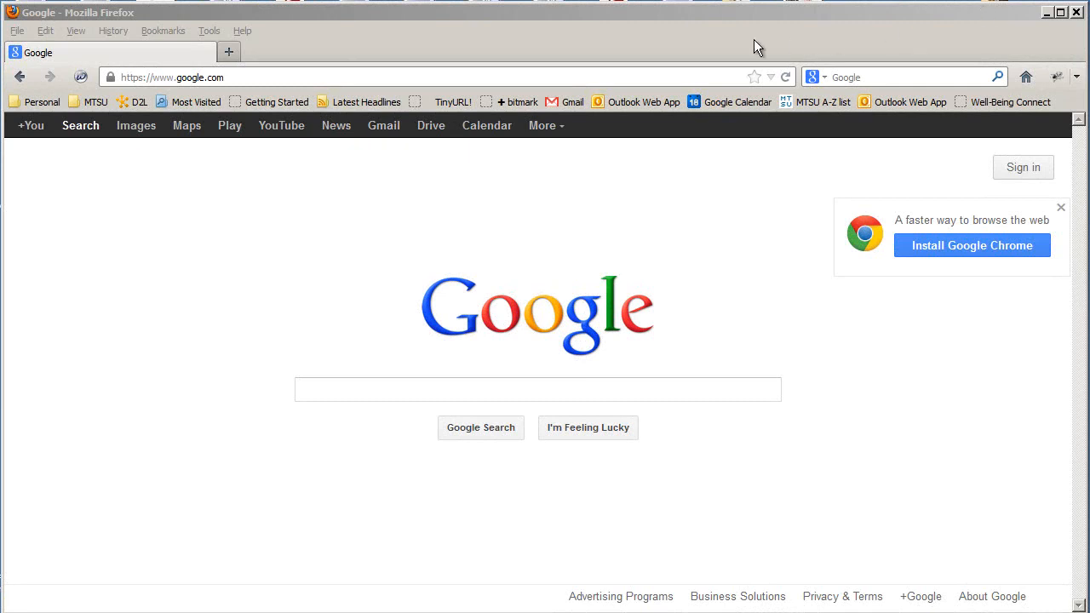
Go to drive.google.com and sign in to reach My Drive
{"action": "left_click", "coordinate": [622, 75]}
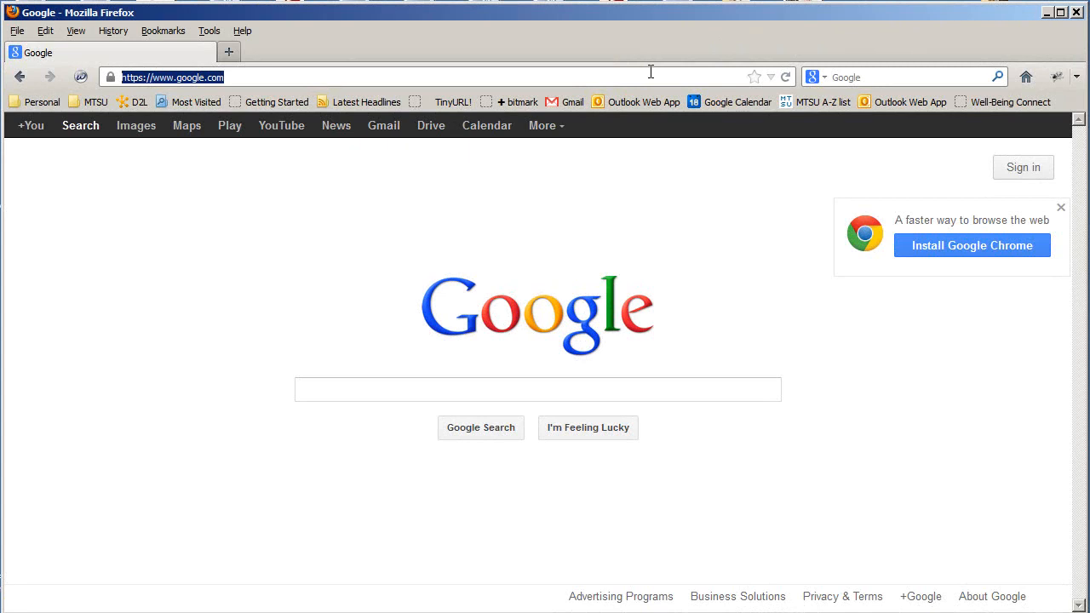
{"action": "type", "text": "drive.goo"}
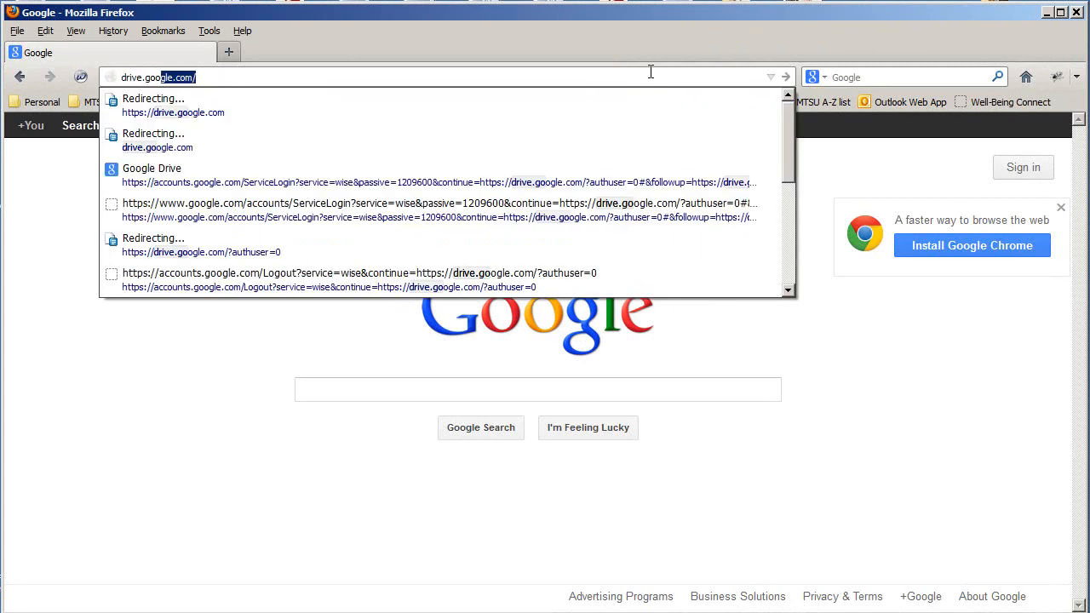
{"action": "type", "text": "gle.com"}
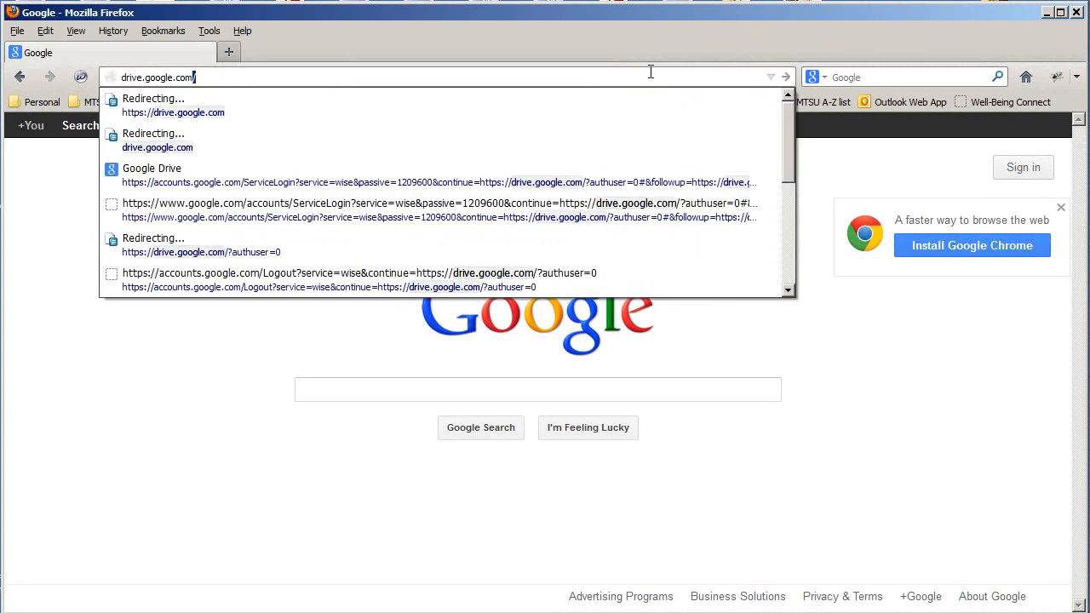
{"action": "key", "text": "Return"}
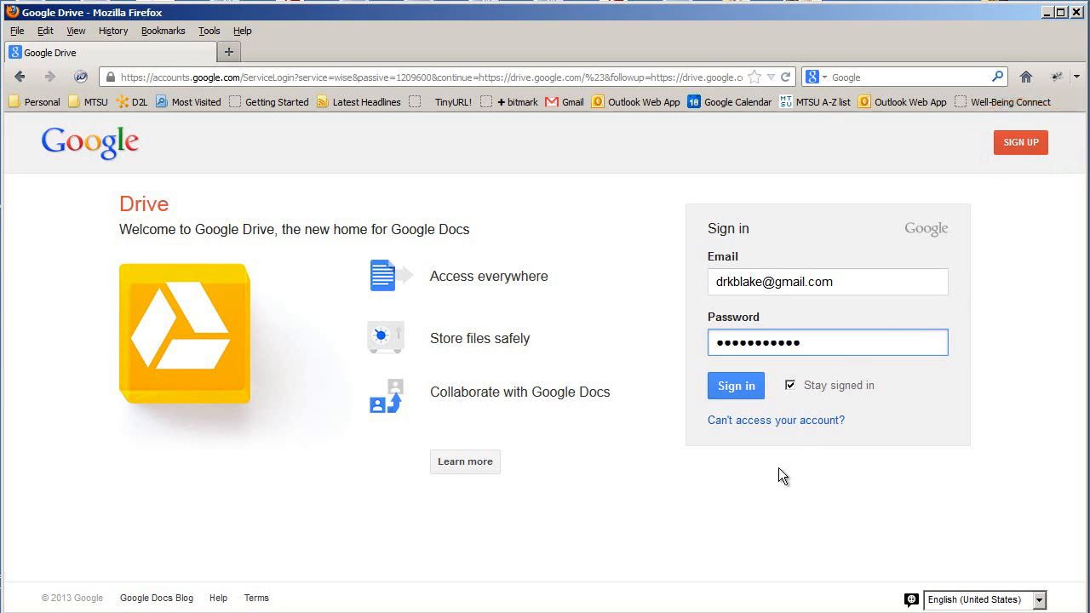
{"action": "left_click", "coordinate": [740, 386]}
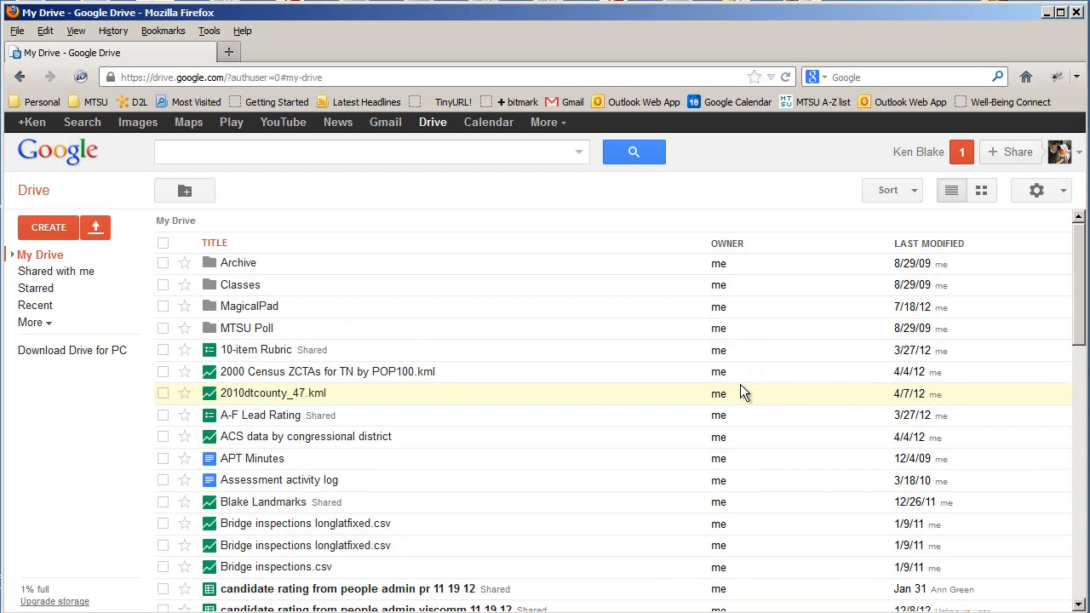
Create a new Fusion Table from Drive's CREATE menu and bring its window fully on screen
{"action": "left_click", "coordinate": [52, 227]}
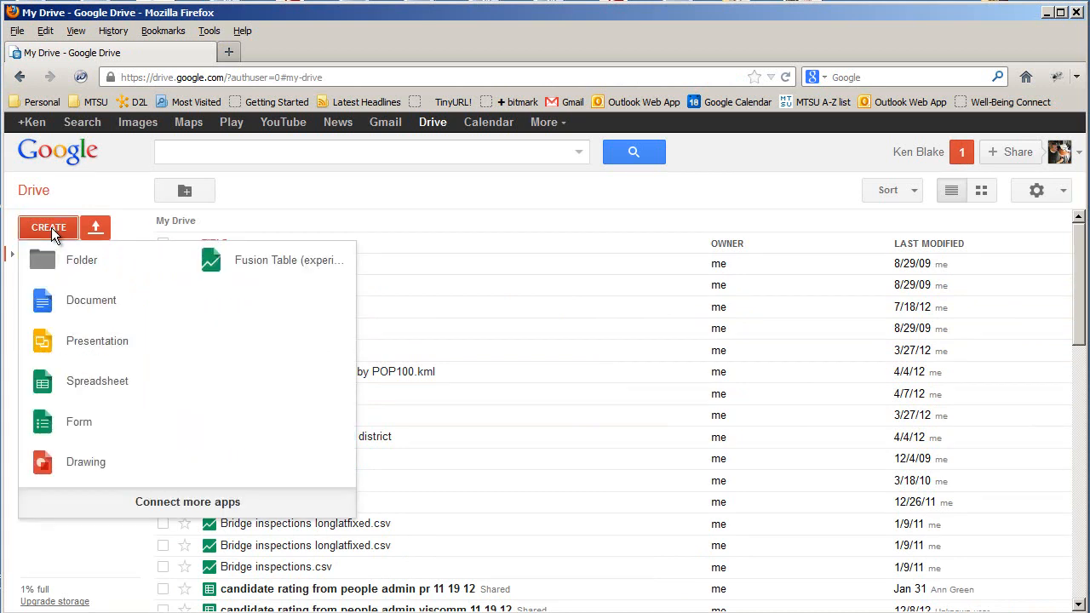
{"action": "left_click", "coordinate": [308, 271]}
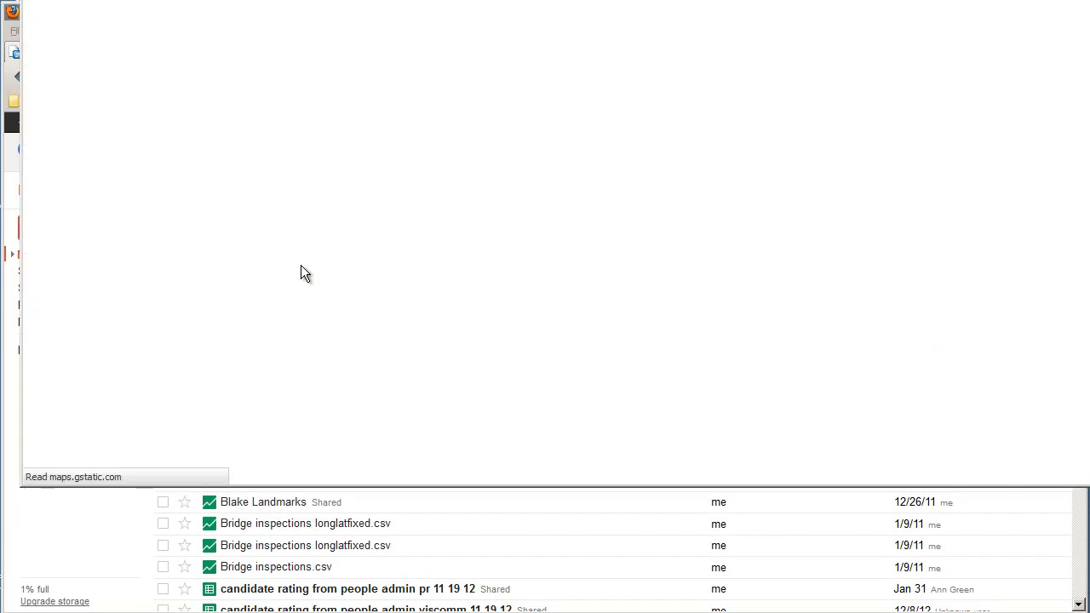
{"action": "left_click_drag", "start_coordinate": [525, 0], "coordinate": [505, 9]}
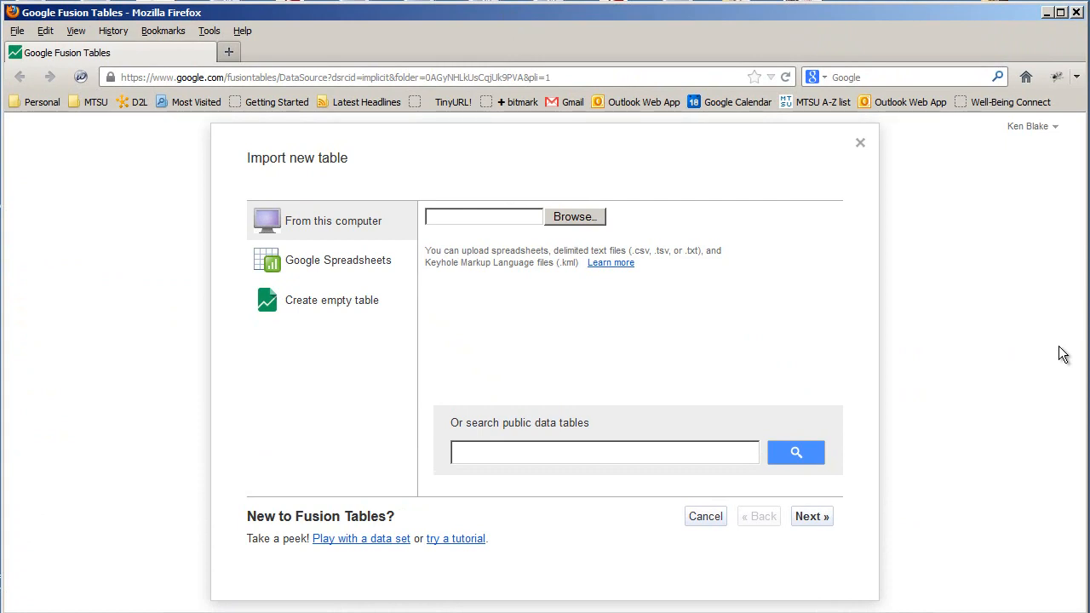
Upload the Murfreesboro Excel spreadsheet from Removable Disk (E:) and continue to the column preview
{"action": "left_click", "coordinate": [587, 221]}
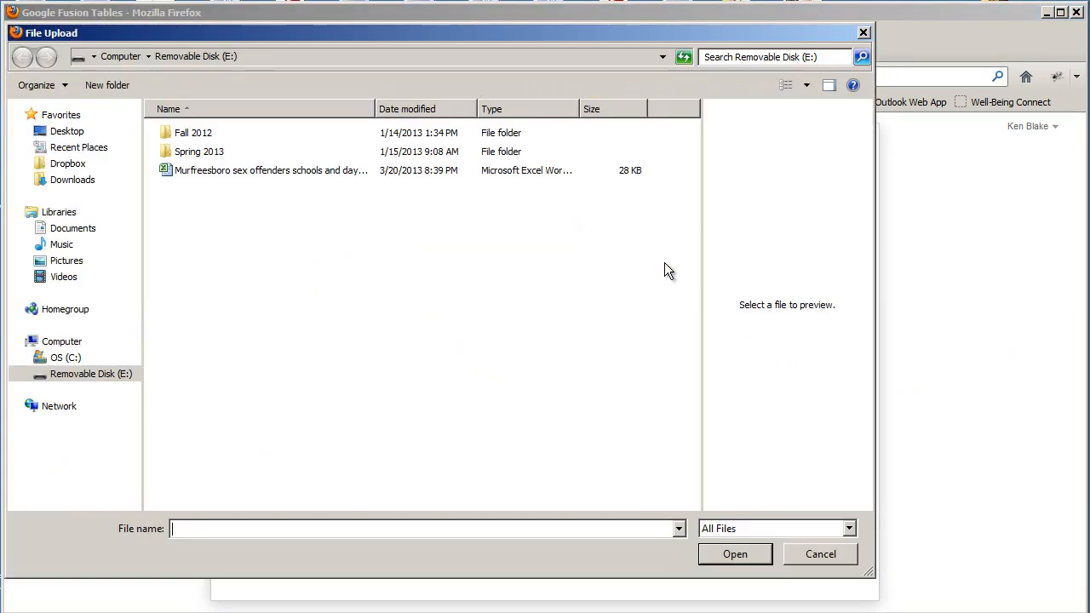
{"action": "left_click", "coordinate": [103, 378]}
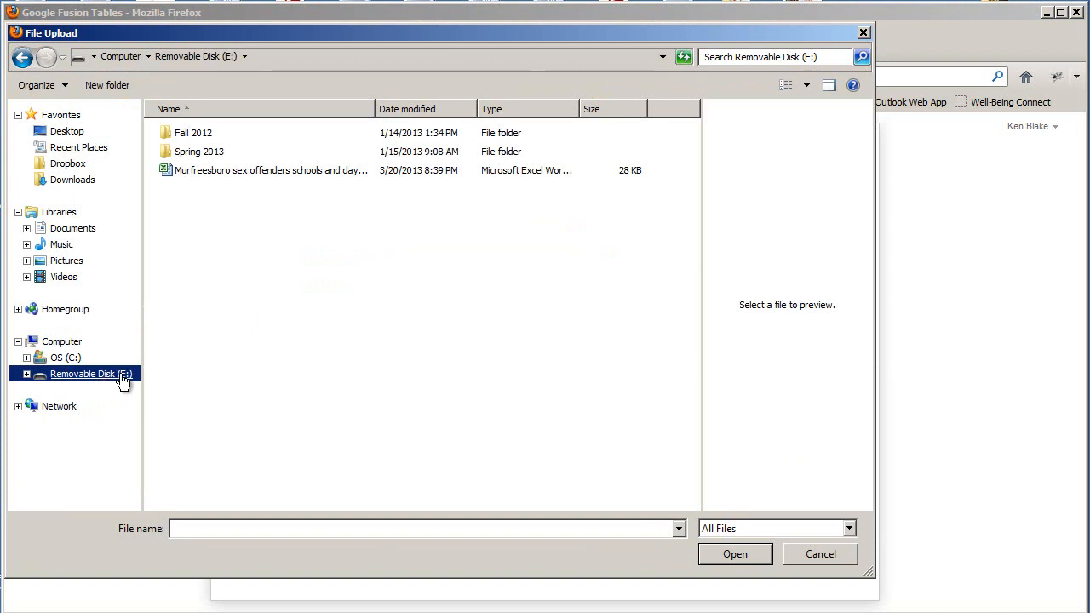
{"action": "left_click", "coordinate": [220, 172]}
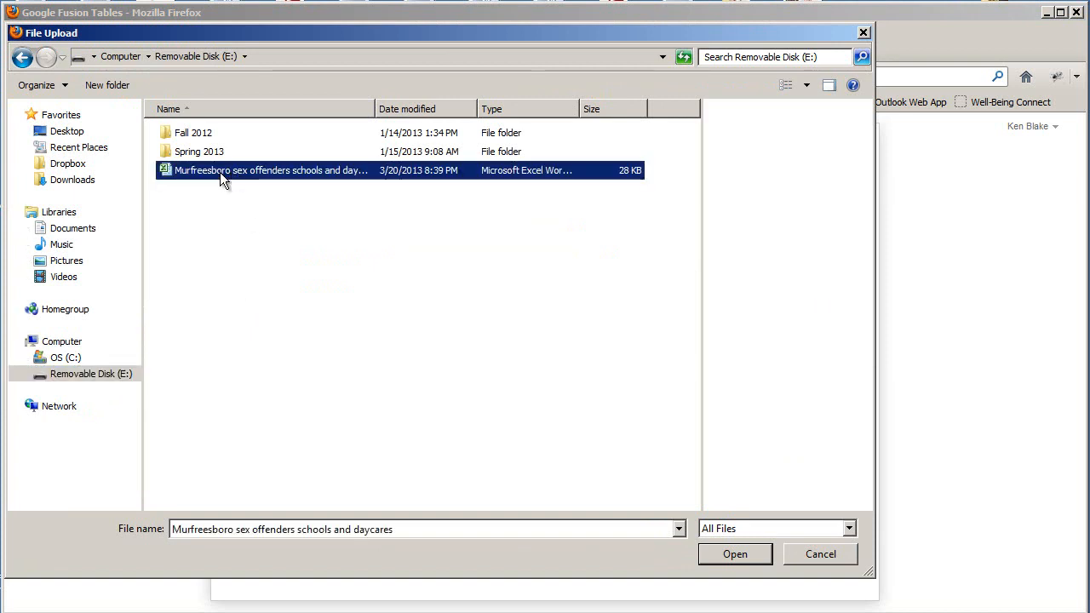
{"action": "left_click", "coordinate": [735, 554]}
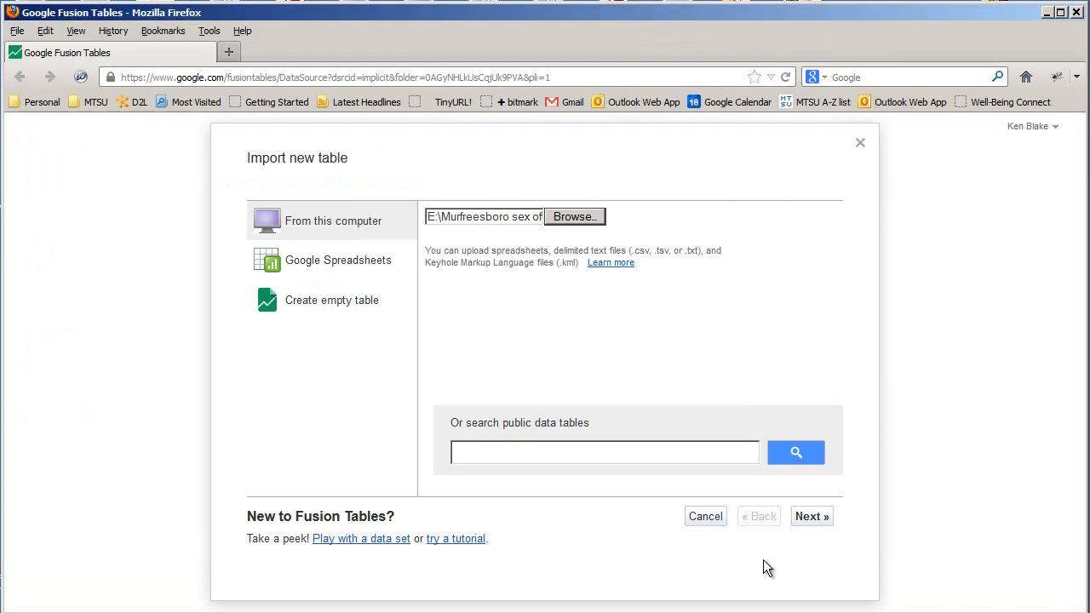
{"action": "left_click", "coordinate": [809, 516]}
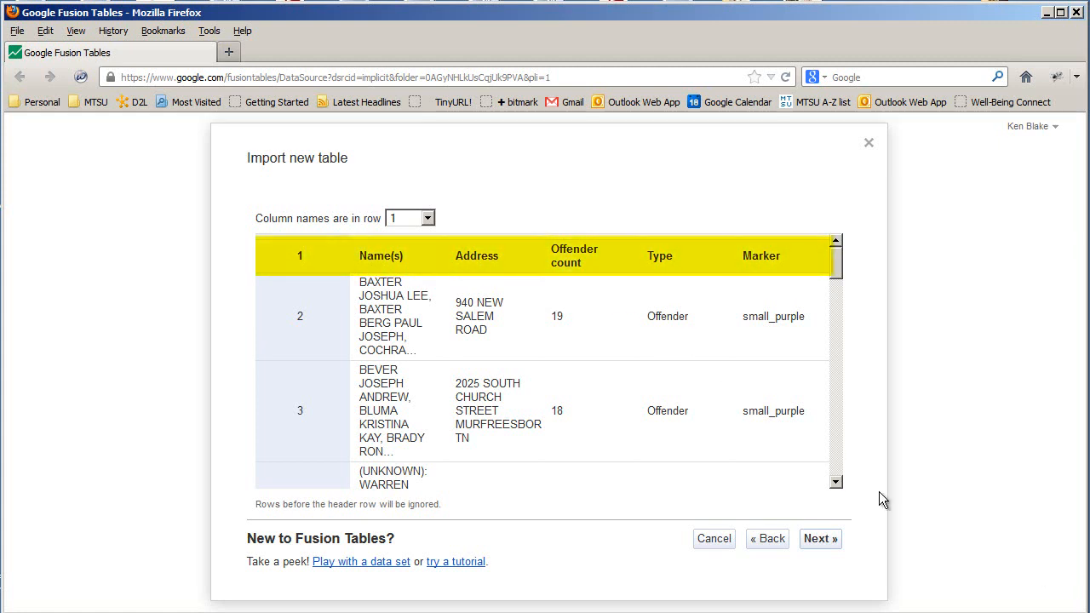
Keep row 1 as column names and import the table as 'Murfreesboro sex offenders schools and daycares'
{"action": "left_click", "coordinate": [427, 219]}
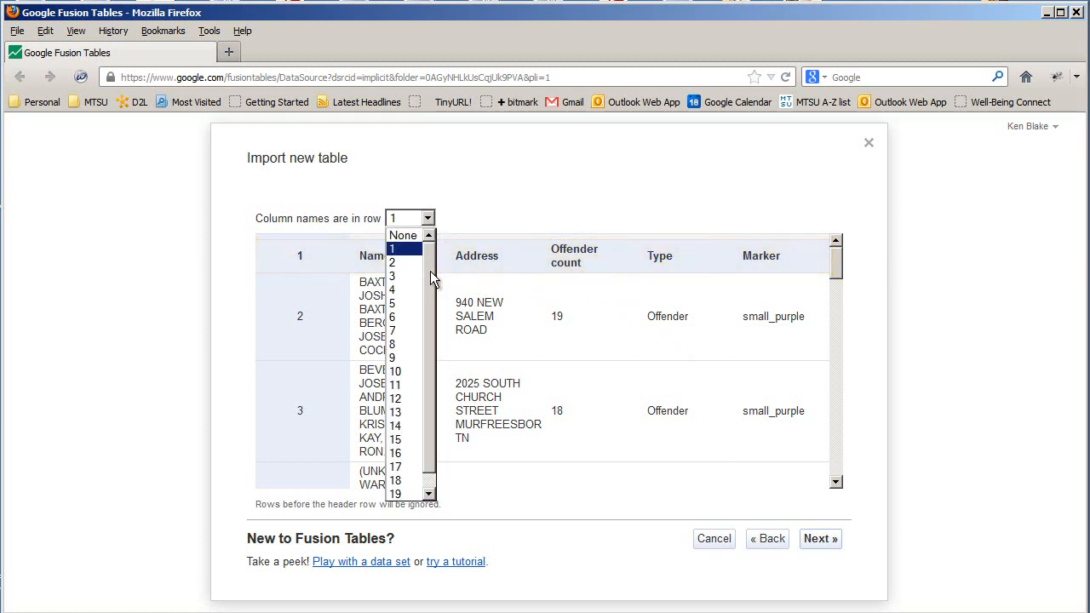
{"action": "left_click", "coordinate": [429, 223]}
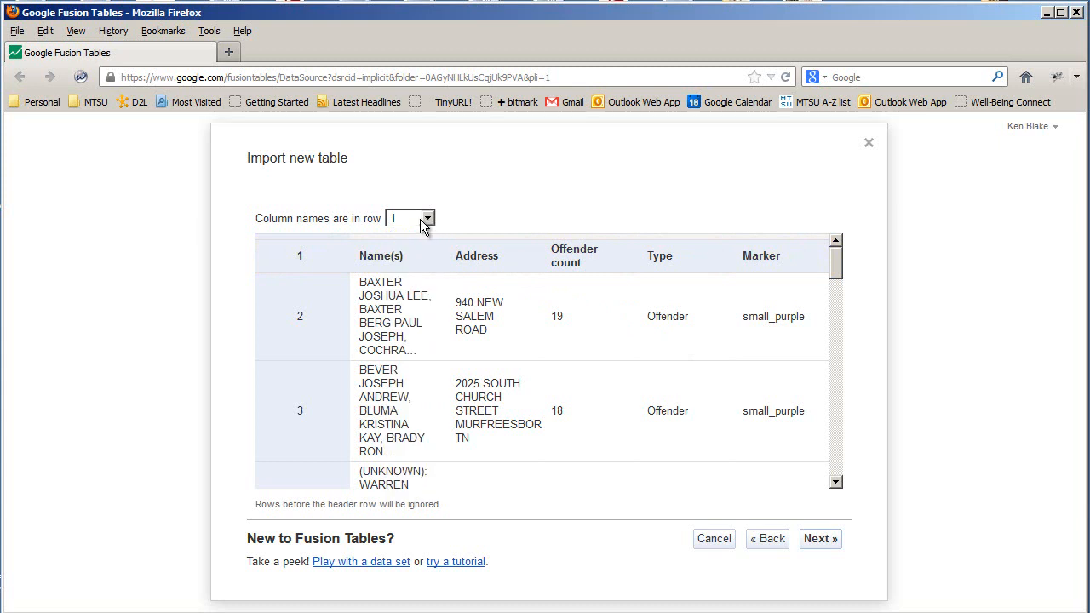
{"action": "left_click", "coordinate": [822, 540]}
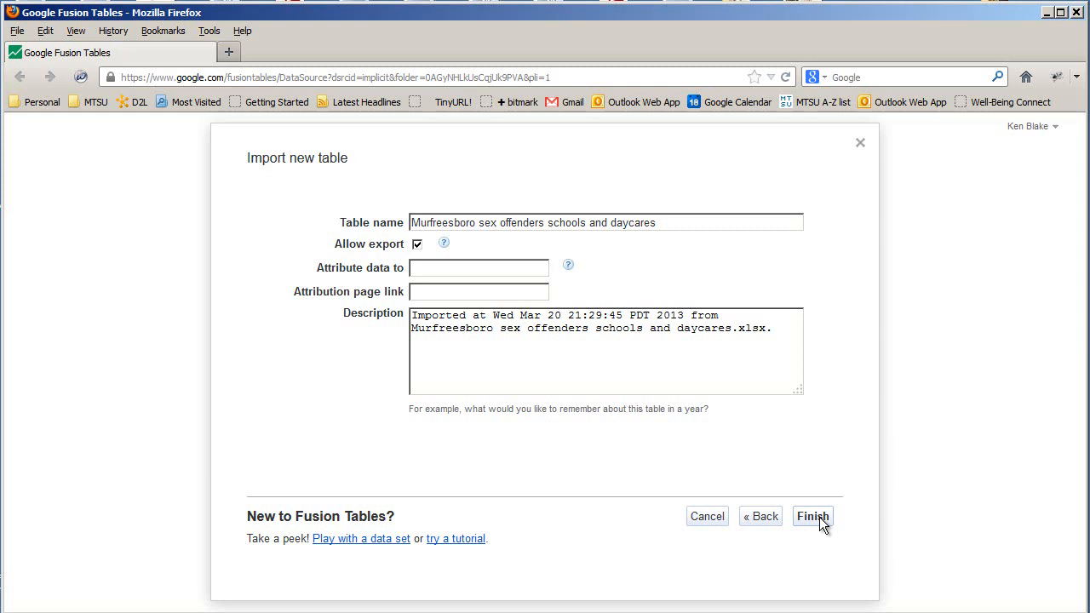
{"action": "left_click", "coordinate": [819, 517]}
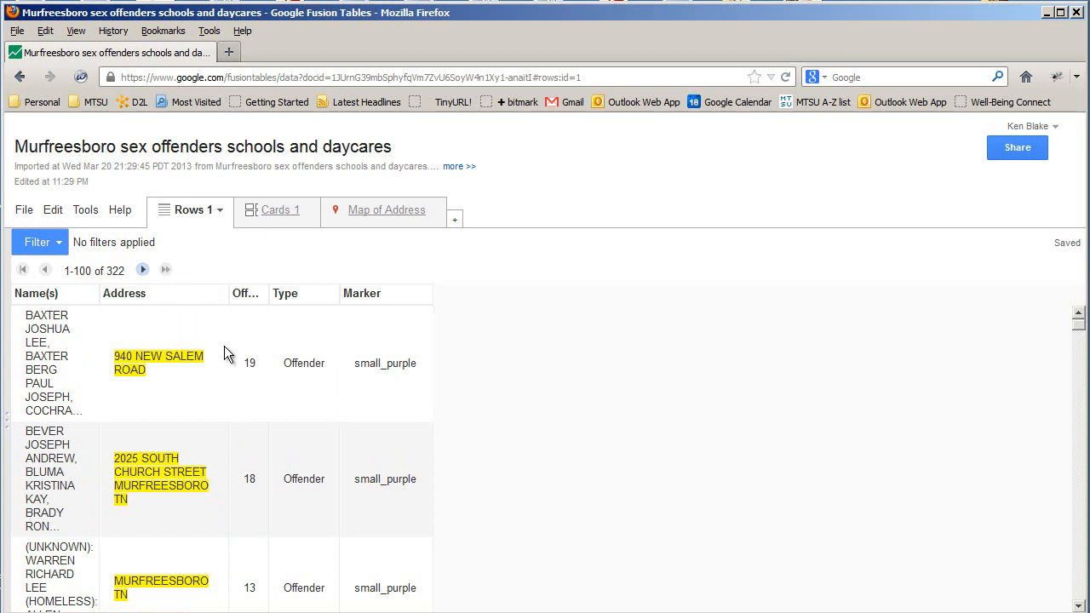
Verify the Address column's type is Location, then show the Map of Address tab
{"action": "left_click", "coordinate": [215, 294]}
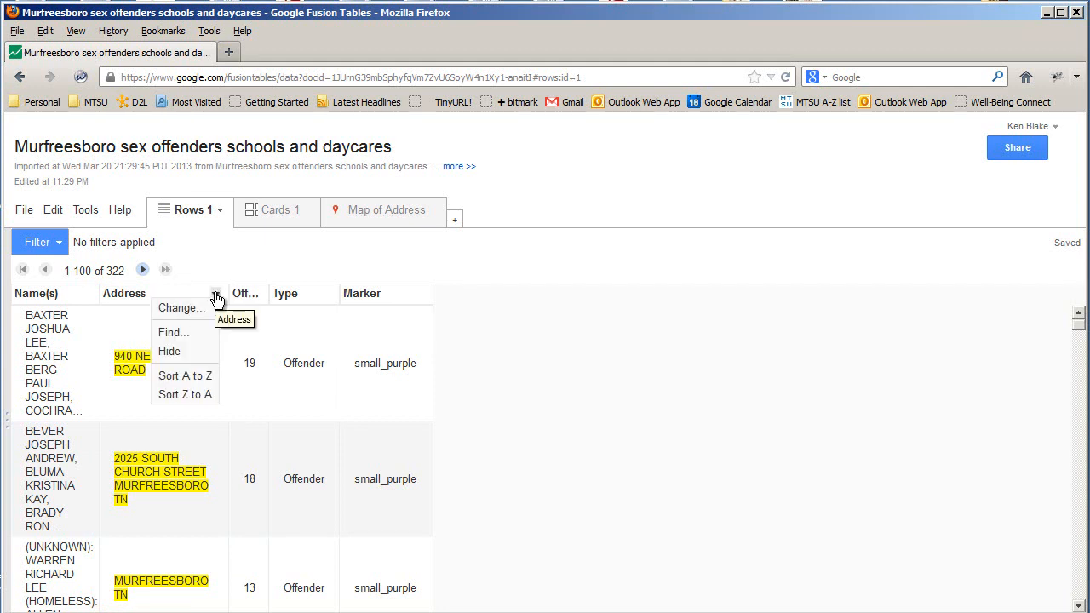
{"action": "left_click", "coordinate": [199, 308]}
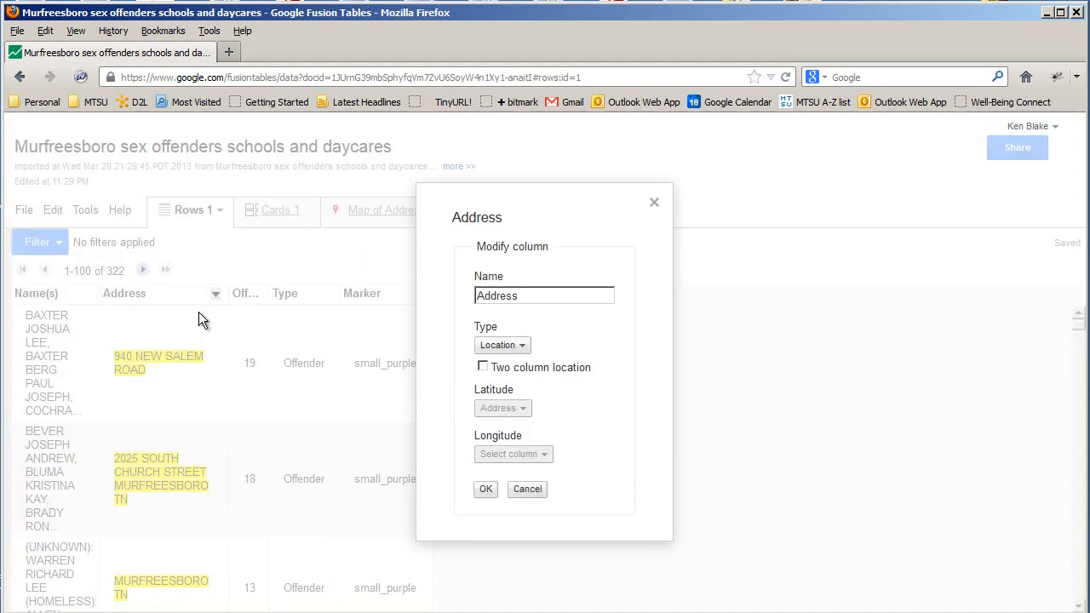
{"action": "left_click", "coordinate": [521, 347]}
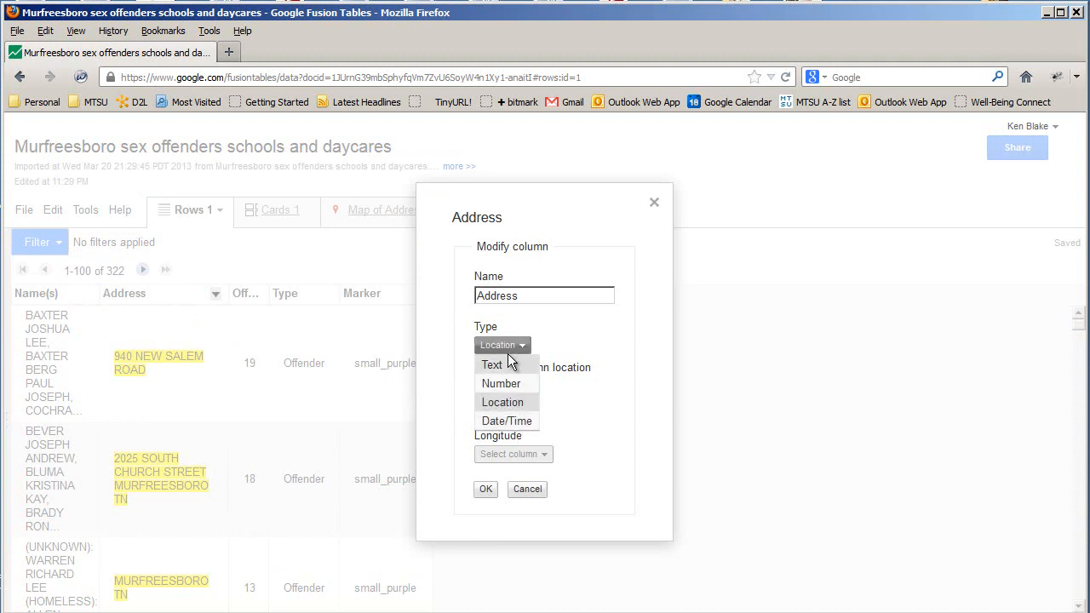
{"action": "left_click", "coordinate": [517, 403]}
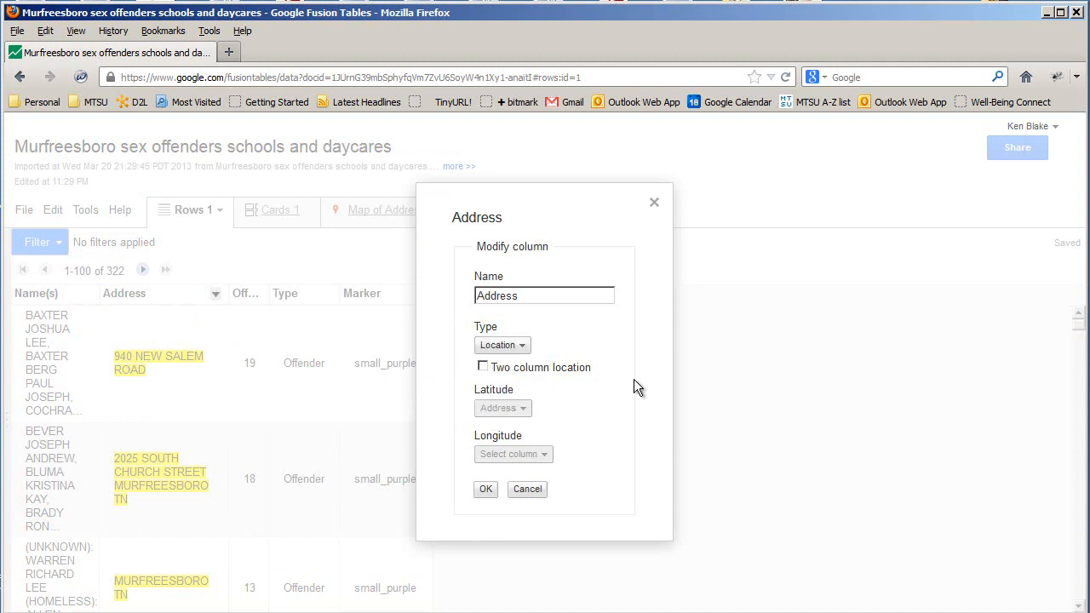
{"action": "left_click", "coordinate": [654, 204]}
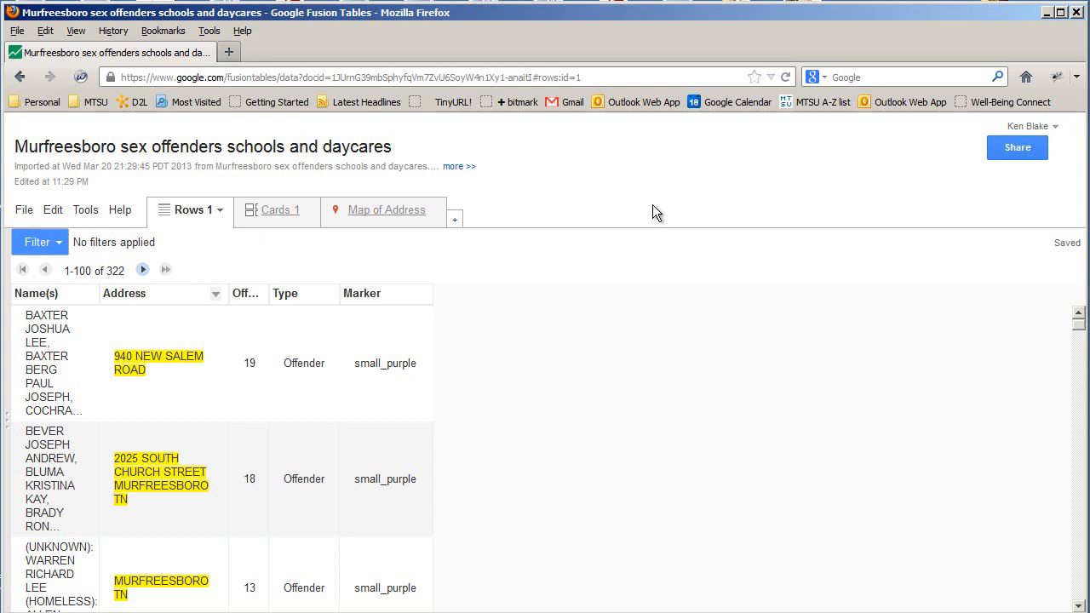
{"action": "left_click", "coordinate": [381, 218]}
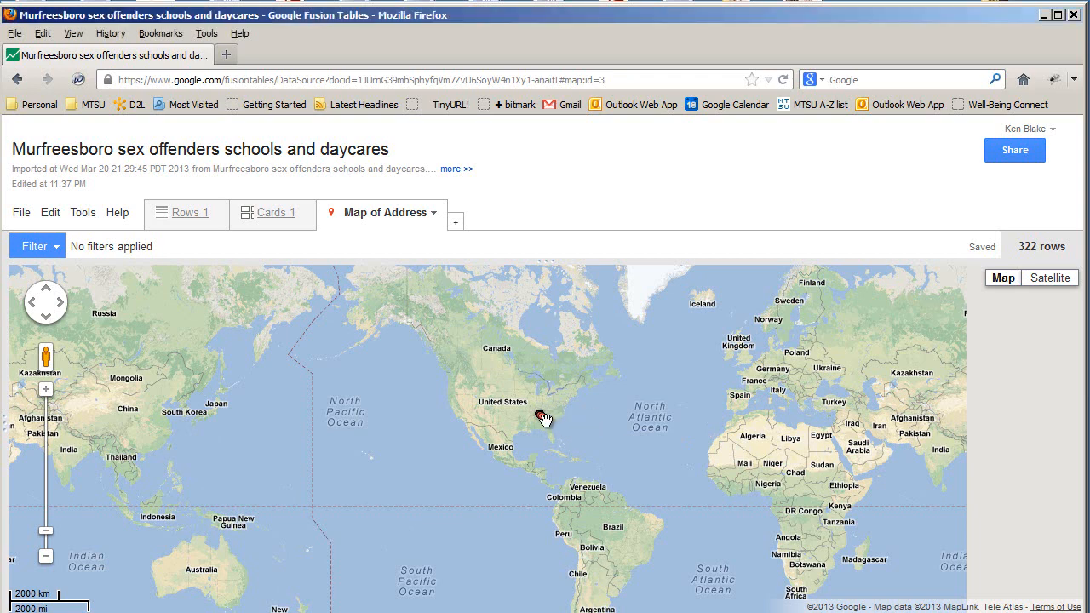
Zoom from world view into central Tennessee and centre the map on the Murfreesboro marker cluster
{"action": "scroll", "coordinate": [549, 419], "scroll_direction": "up", "scroll_amount": 3}
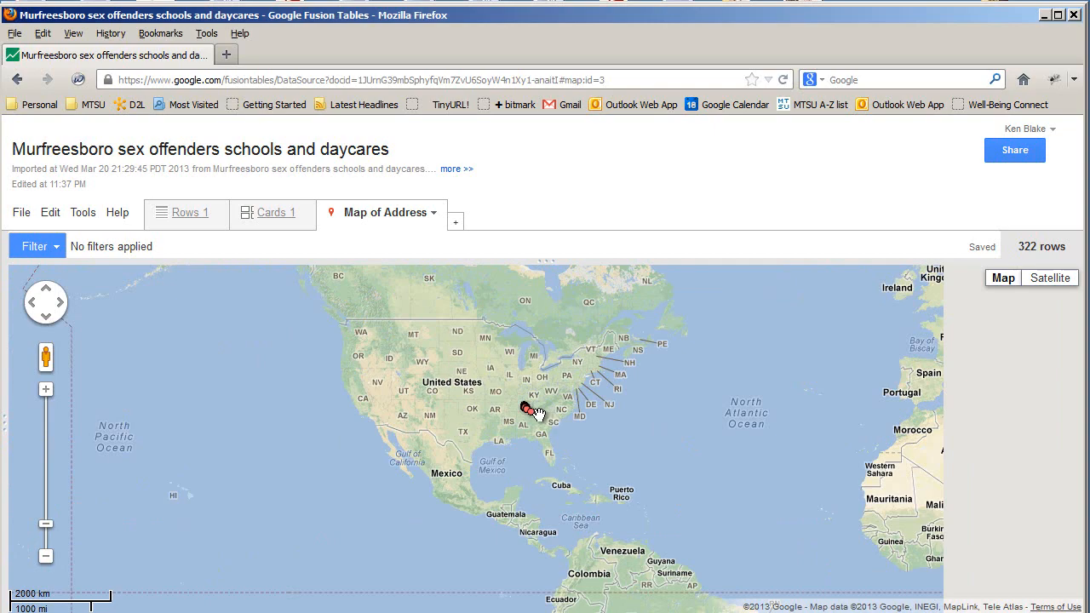
{"action": "scroll", "coordinate": [511, 413], "scroll_direction": "up", "scroll_amount": 2}
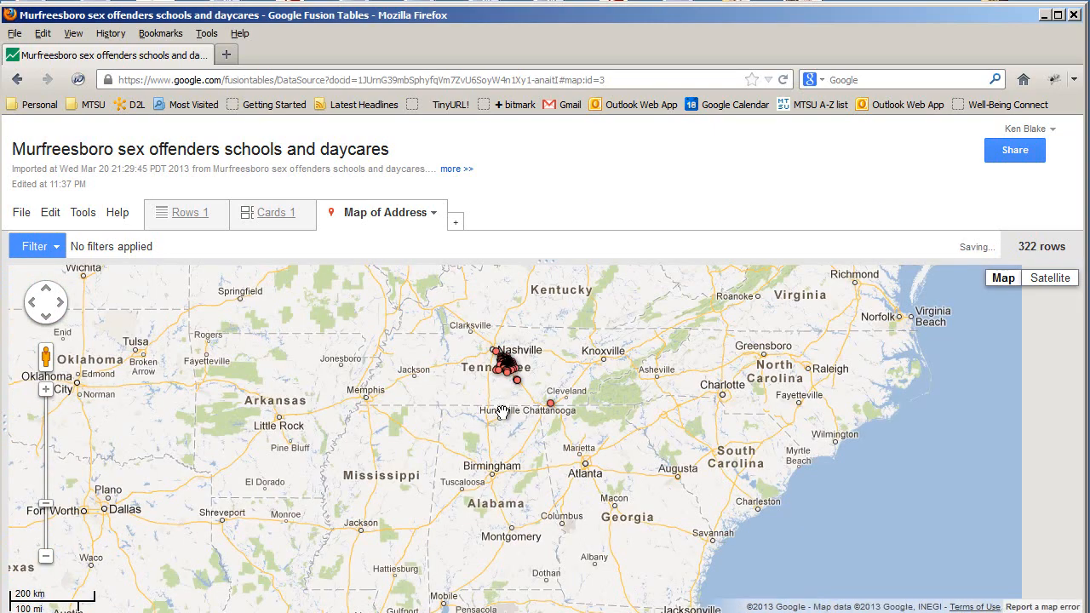
{"action": "scroll", "coordinate": [502, 417], "scroll_direction": "up", "scroll_amount": 2}
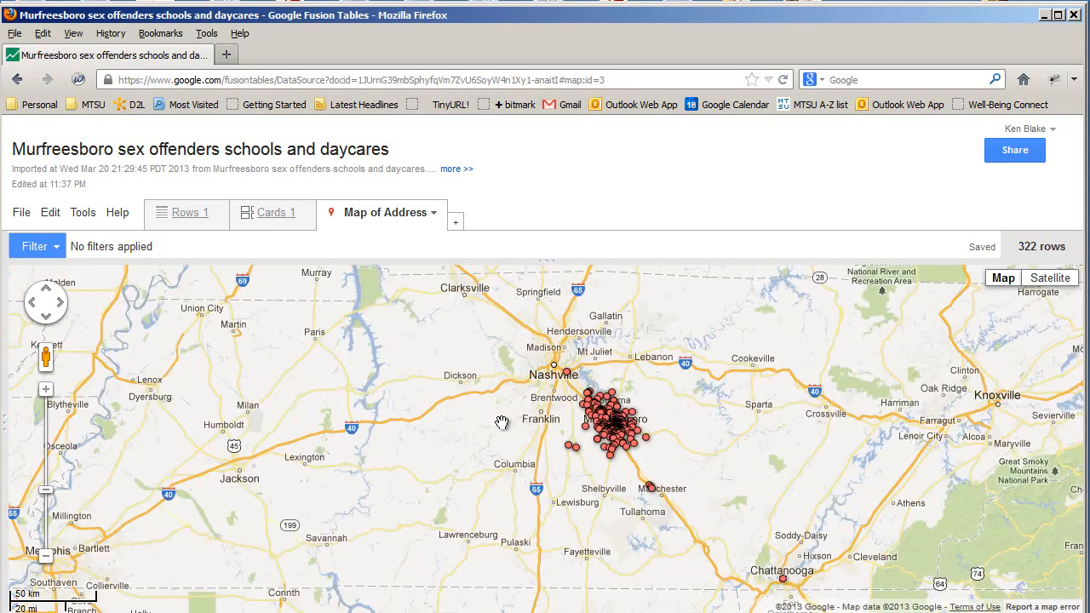
{"action": "left_click_drag", "start_coordinate": [495, 440], "coordinate": [413, 455]}
{"action": "scroll", "coordinate": [520, 425], "scroll_direction": "up", "scroll_amount": 1}
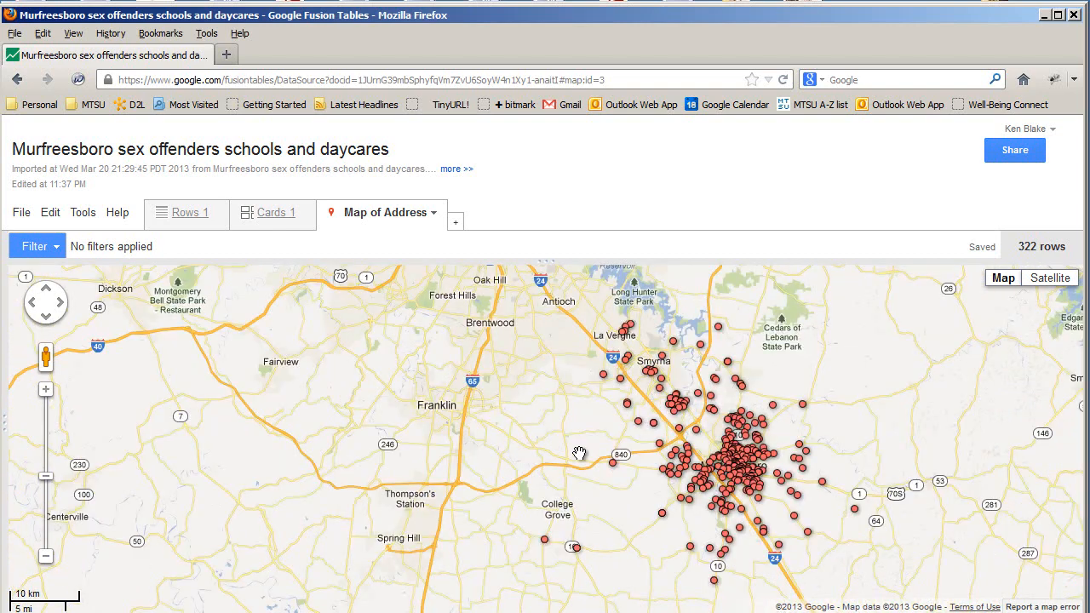
{"action": "left_click_drag", "start_coordinate": [580, 453], "coordinate": [407, 427]}
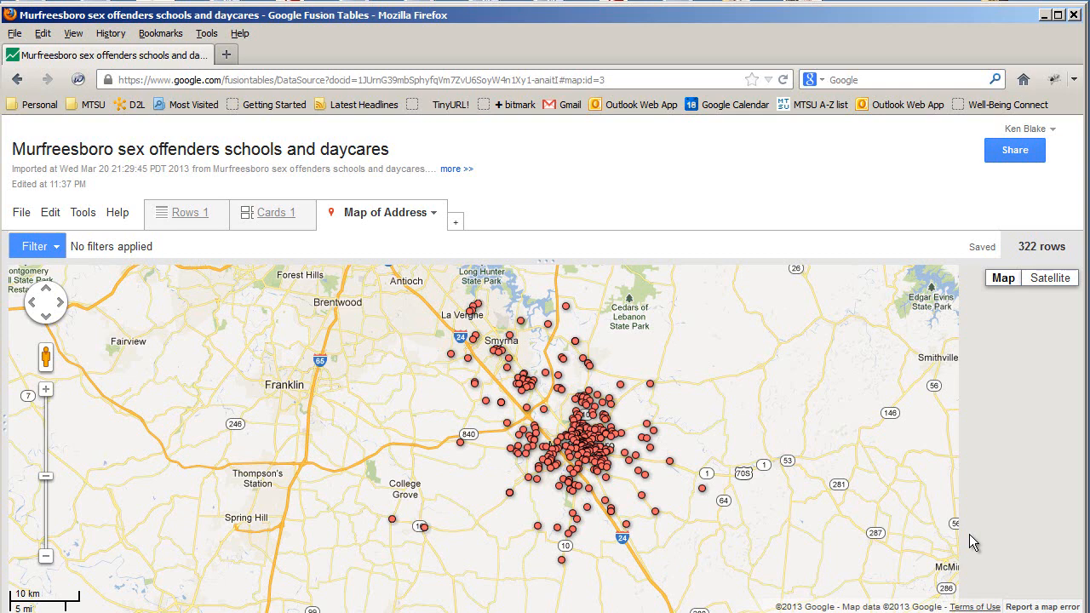
Set map marker icons to come from the Marker column in the map styles and save
{"action": "left_click", "coordinate": [84, 215]}
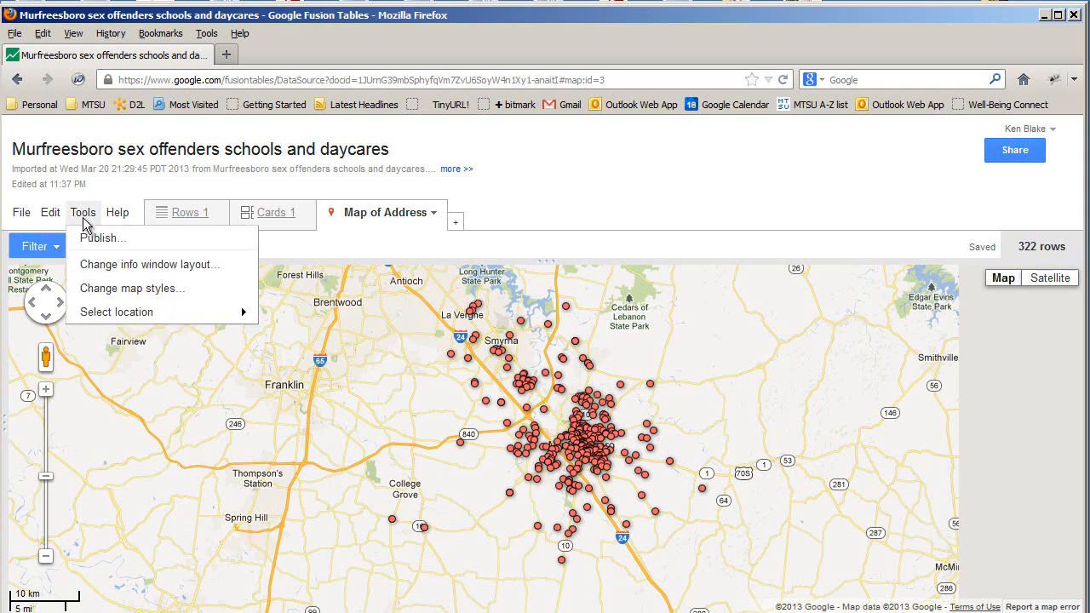
{"action": "left_click", "coordinate": [107, 289]}
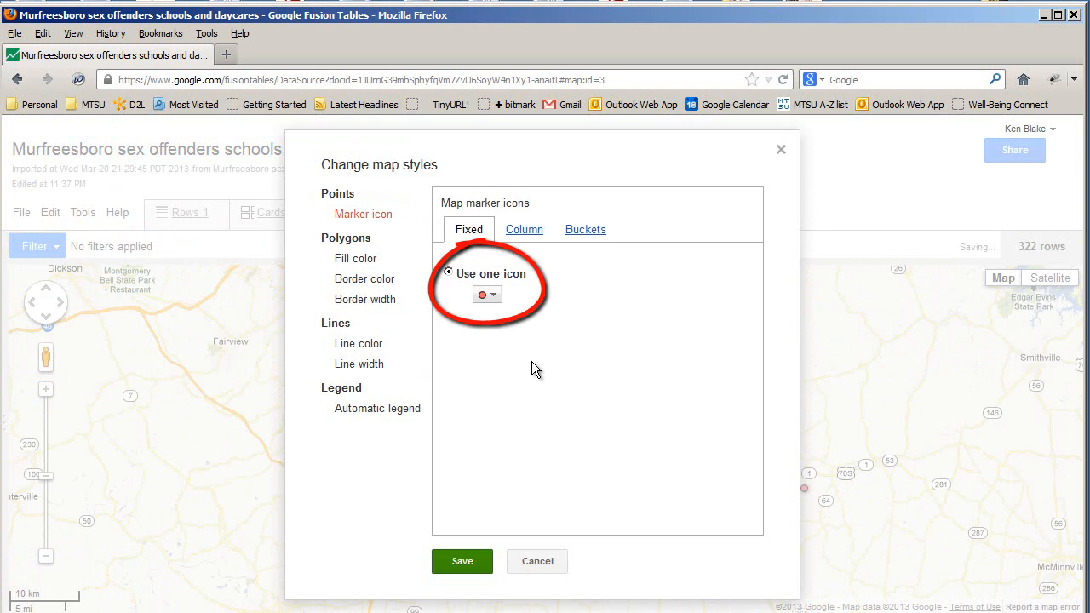
{"action": "left_click", "coordinate": [524, 231]}
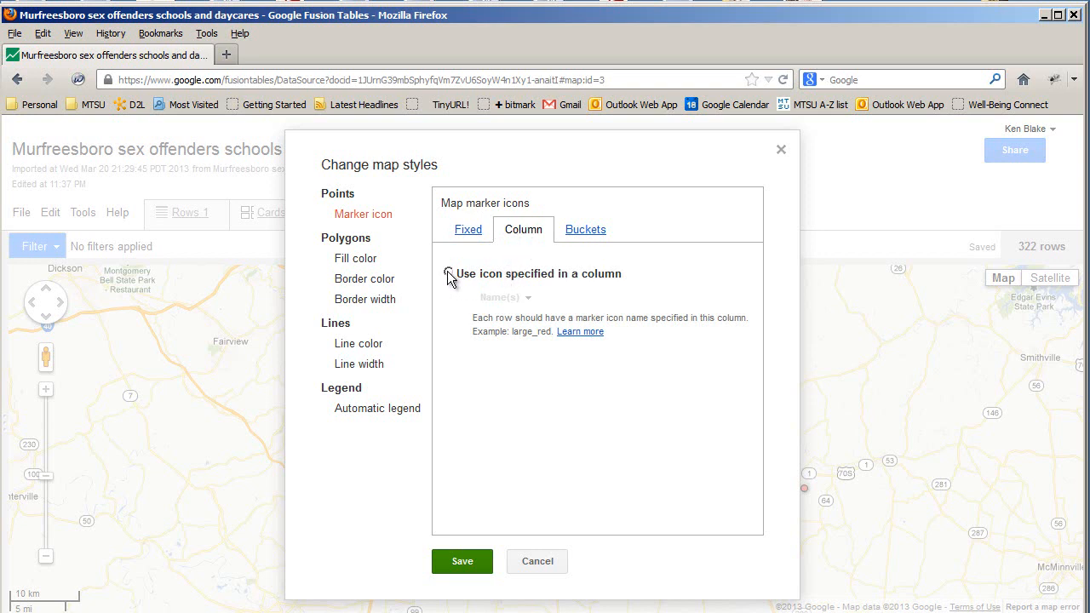
{"action": "left_click", "coordinate": [449, 273]}
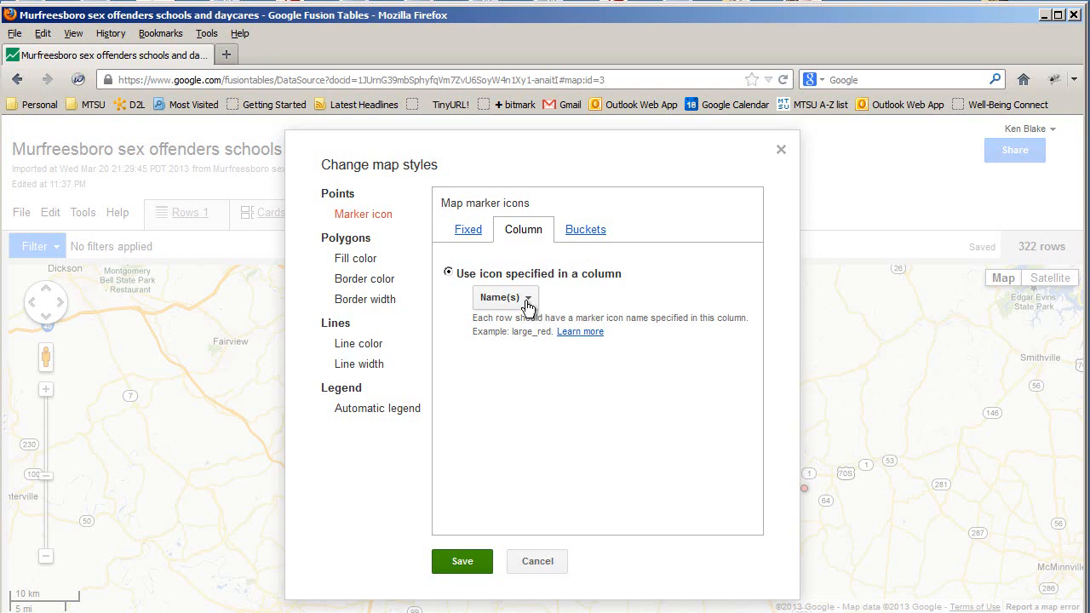
{"action": "left_click", "coordinate": [534, 304]}
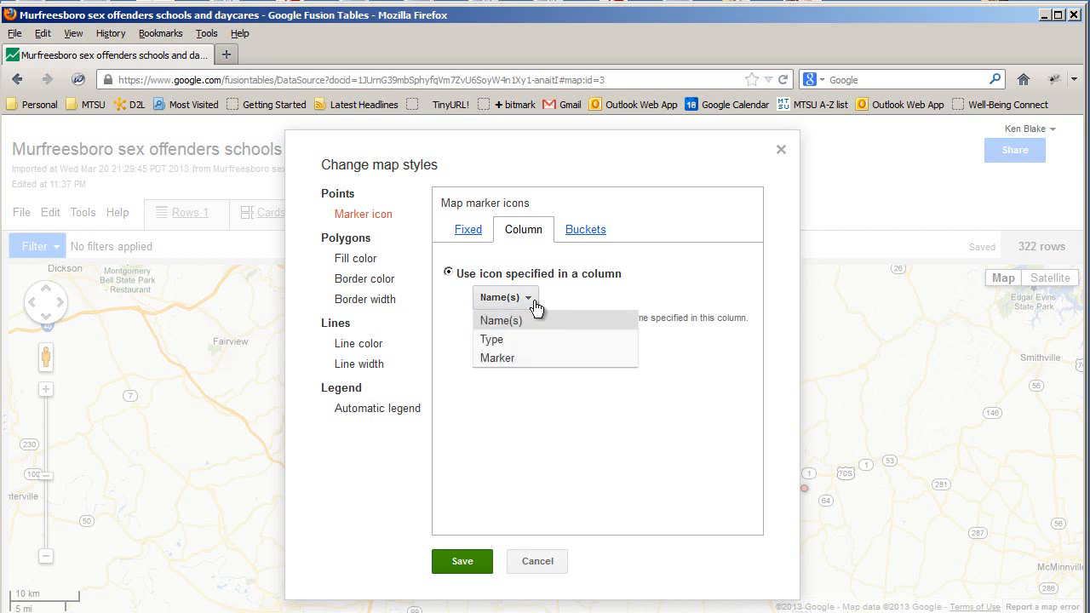
{"action": "left_click", "coordinate": [498, 358]}
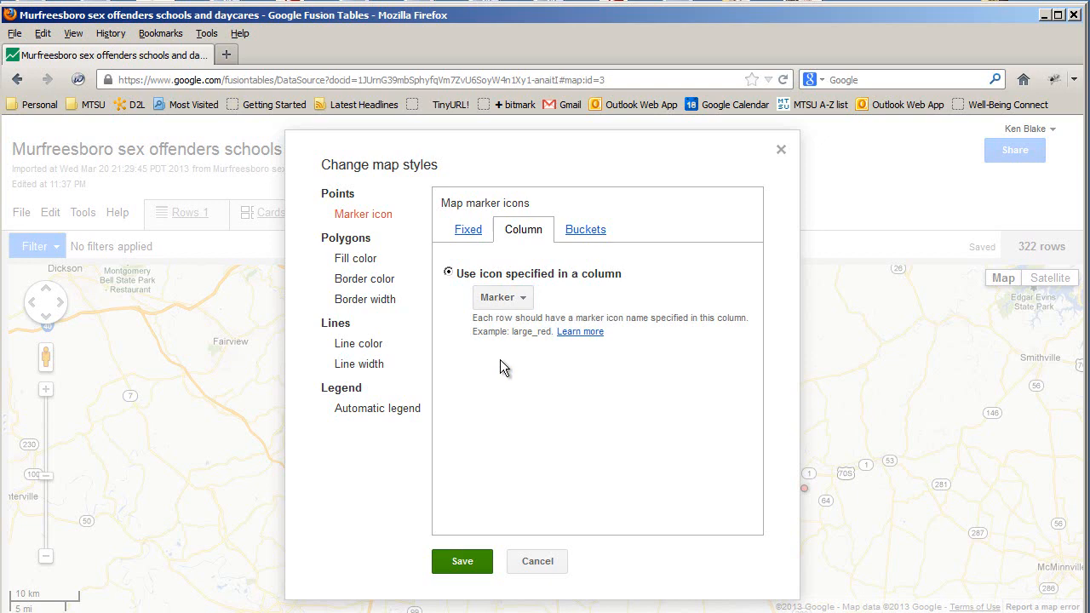
{"action": "left_click", "coordinate": [460, 563]}
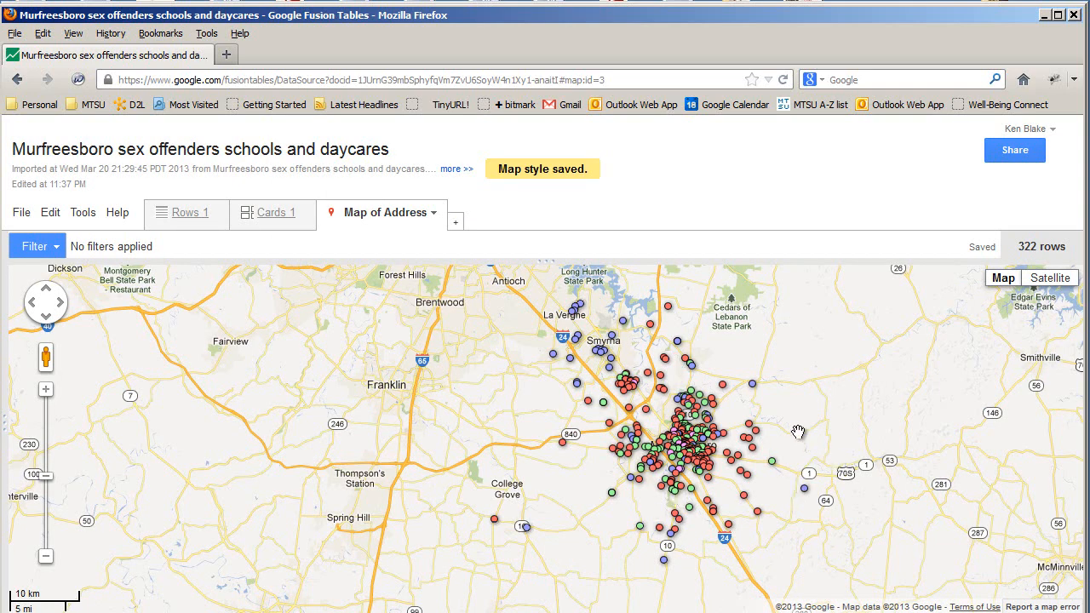
Pan around outlying markers toward Shelbyville, Franklin and Smyrna, ending with Nashville's stray marker in view
{"action": "left_click_drag", "start_coordinate": [782, 433], "coordinate": [748, 435]}
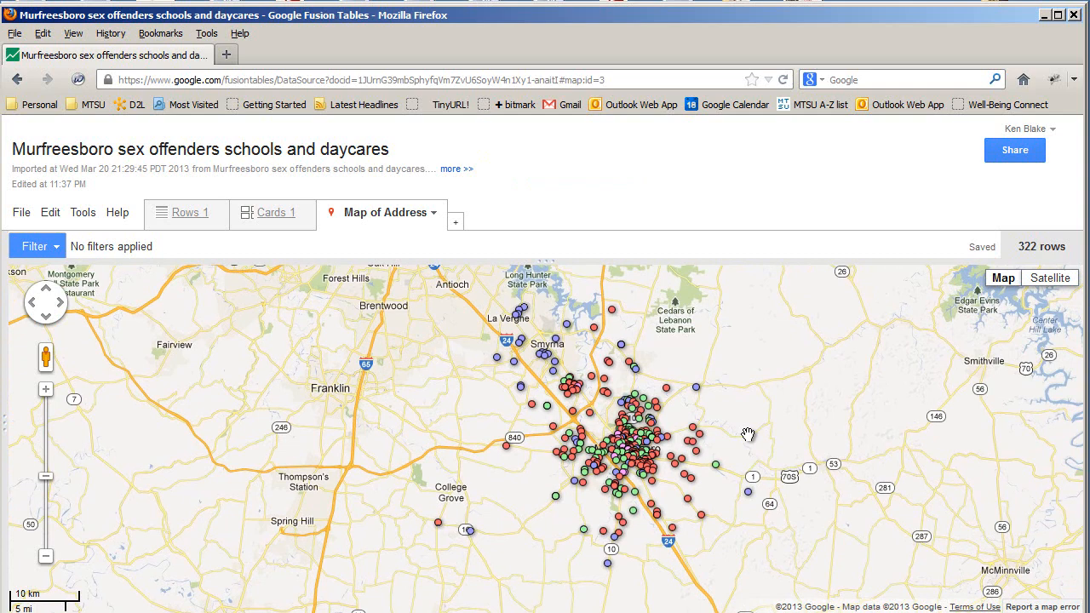
{"action": "left_click_drag", "start_coordinate": [748, 434], "coordinate": [762, 490]}
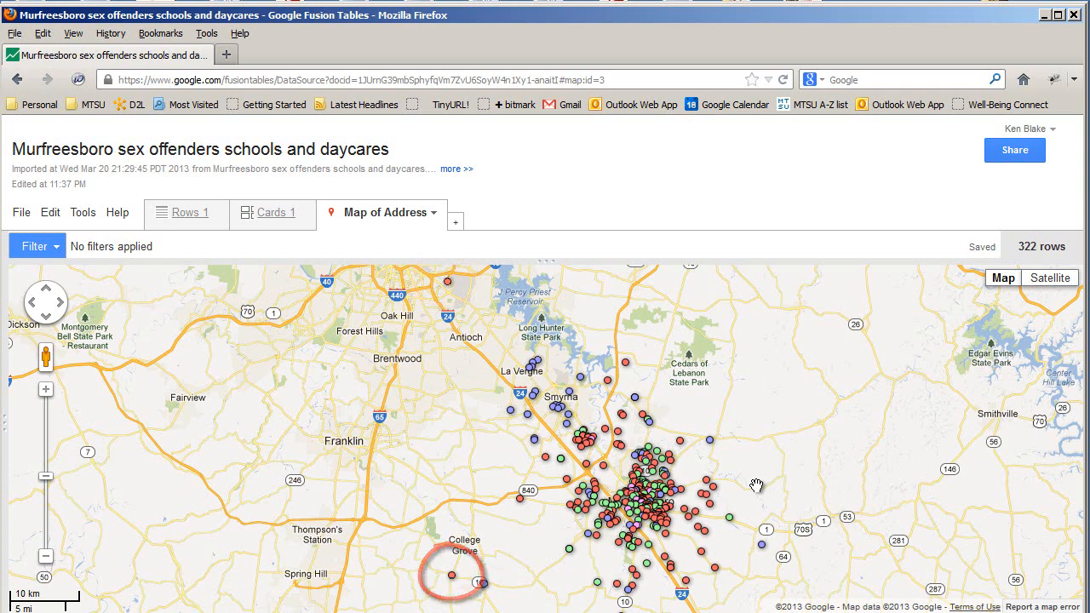
{"action": "left_click_drag", "start_coordinate": [787, 529], "coordinate": [758, 330]}
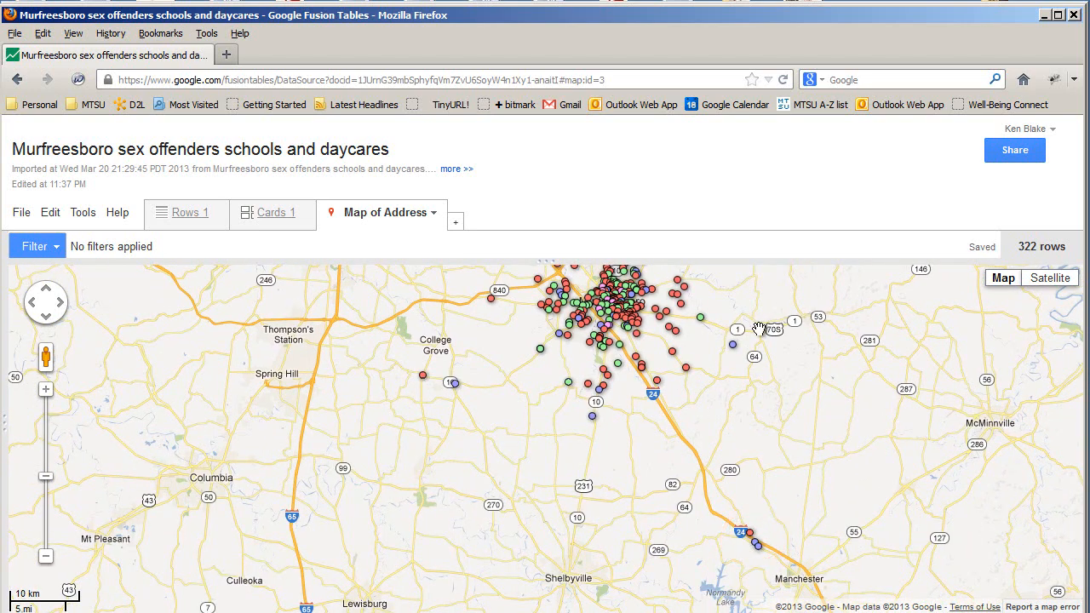
{"action": "left_click_drag", "start_coordinate": [671, 475], "coordinate": [666, 612]}
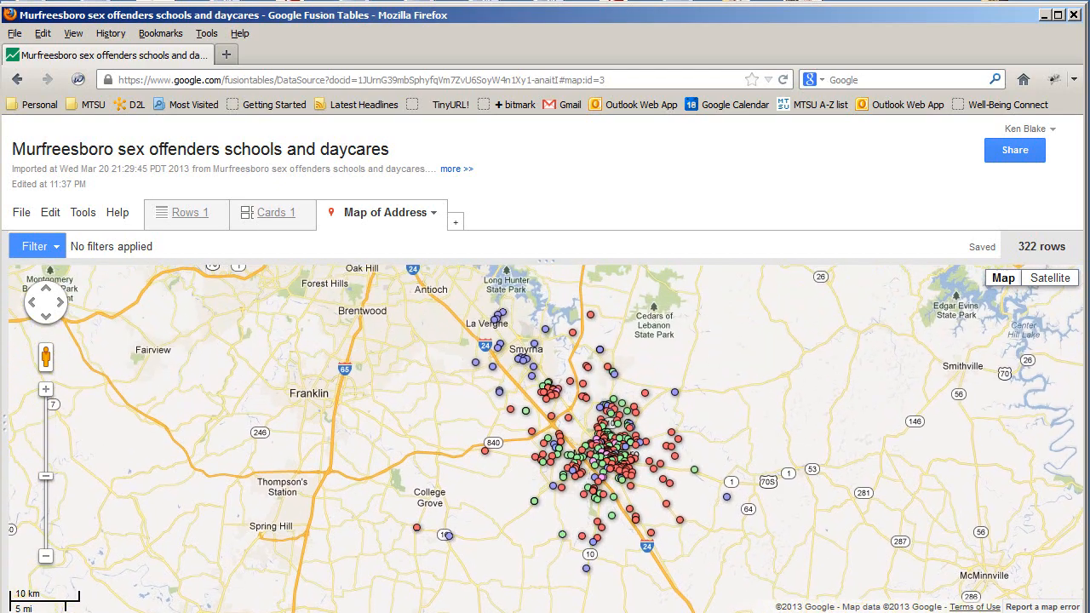
{"action": "left_click_drag", "start_coordinate": [729, 414], "coordinate": [798, 511]}
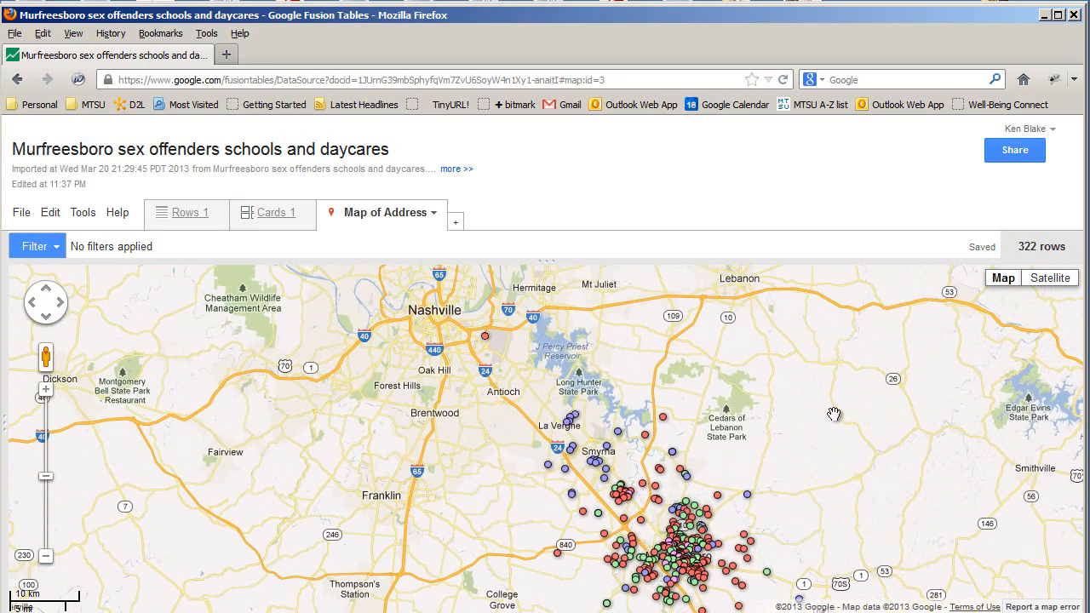
Open the red Nashville marker's info window, then pan back to the Murfreesboro cluster
{"action": "left_click", "coordinate": [486, 337]}
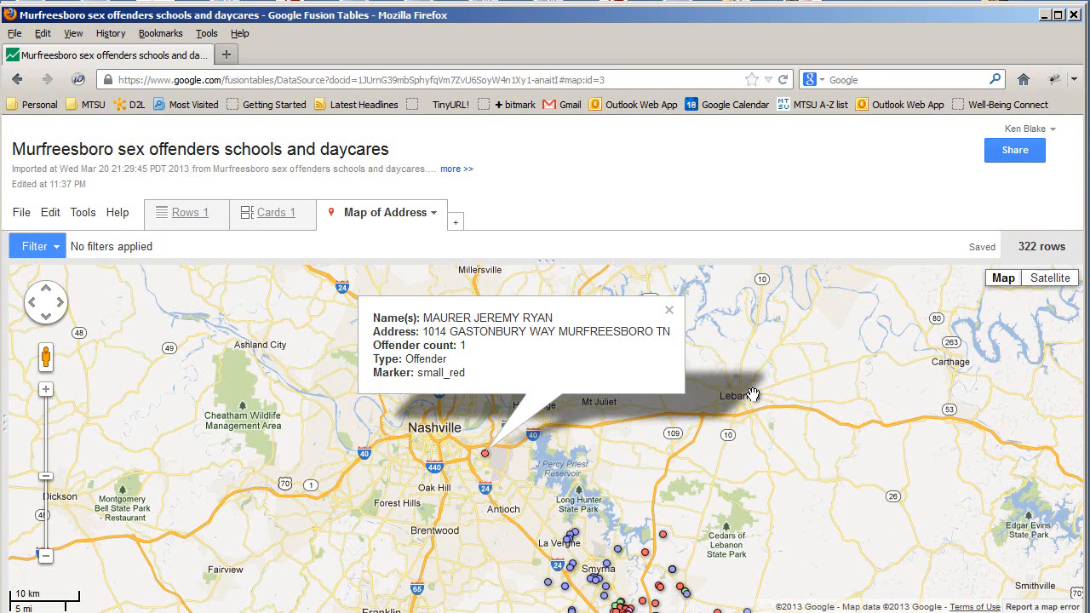
{"action": "mouse_move", "coordinate": [761, 505]}
{"action": "left_mouse_down"}
{"action": "mouse_move", "coordinate": [779, 369]}
{"action": "mouse_move", "coordinate": [805, 294]}
{"action": "mouse_move", "coordinate": [824, 275]}
{"action": "mouse_move", "coordinate": [708, 167]}
{"action": "mouse_move", "coordinate": [841, 279]}
{"action": "mouse_move", "coordinate": [803, 423]}
{"action": "mouse_move", "coordinate": [715, 428]}
{"action": "left_mouse_up"}
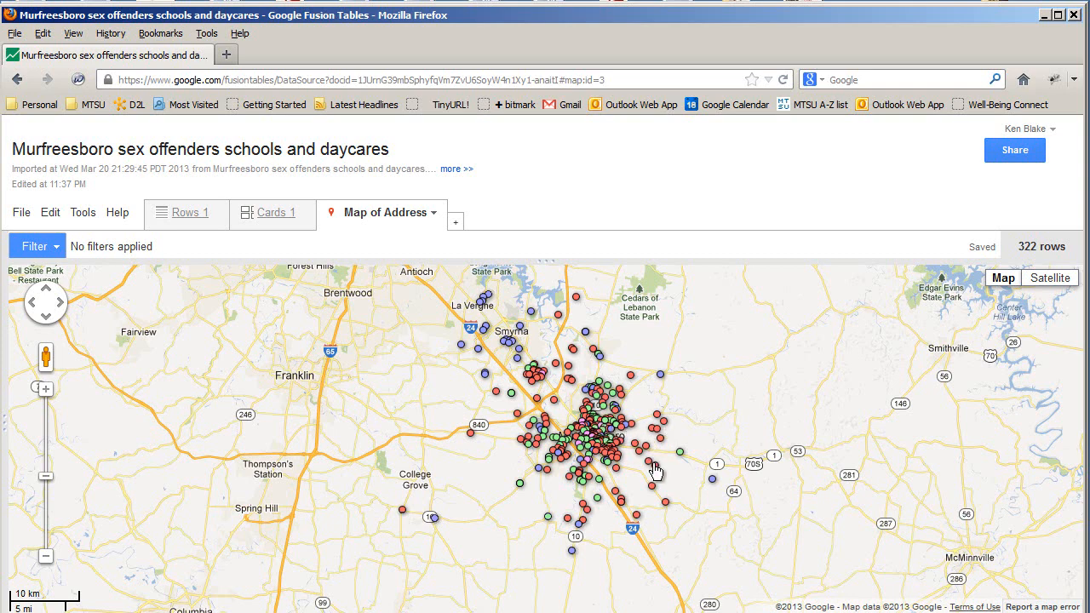
Zoom in and centre the marker map on downtown Murfreesboro
{"action": "scroll", "coordinate": [614, 439], "scroll_direction": "up", "scroll_amount": 1}
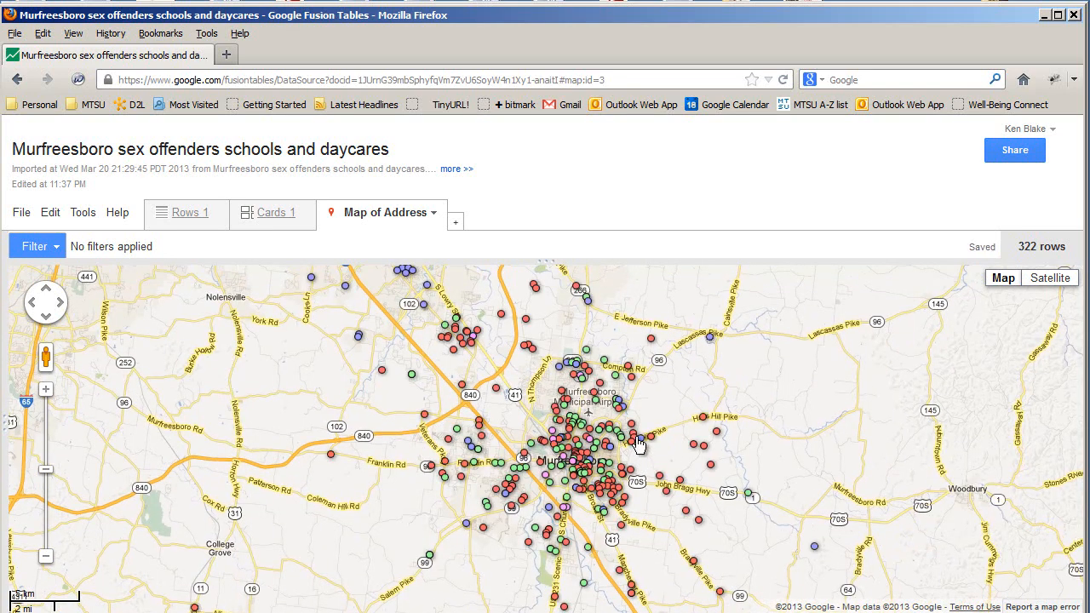
{"action": "scroll", "coordinate": [639, 441], "scroll_direction": "up", "scroll_amount": 1}
{"action": "left_click_drag", "start_coordinate": [686, 453], "coordinate": [756, 441]}
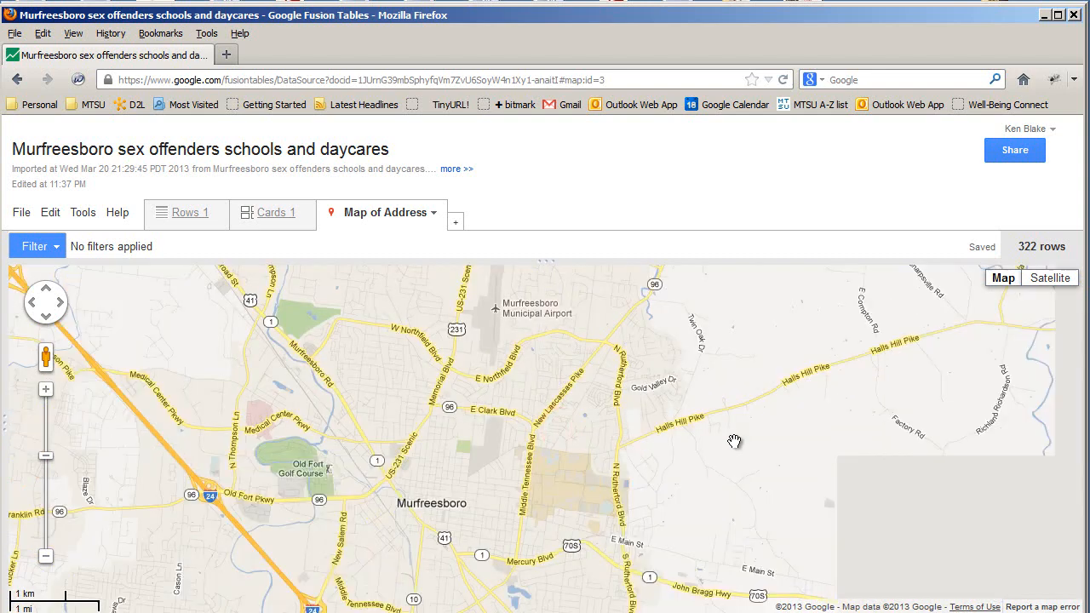
{"action": "scroll", "coordinate": [735, 441], "scroll_direction": "up", "scroll_amount": 1}
{"action": "left_click_drag", "start_coordinate": [534, 432], "coordinate": [621, 459]}
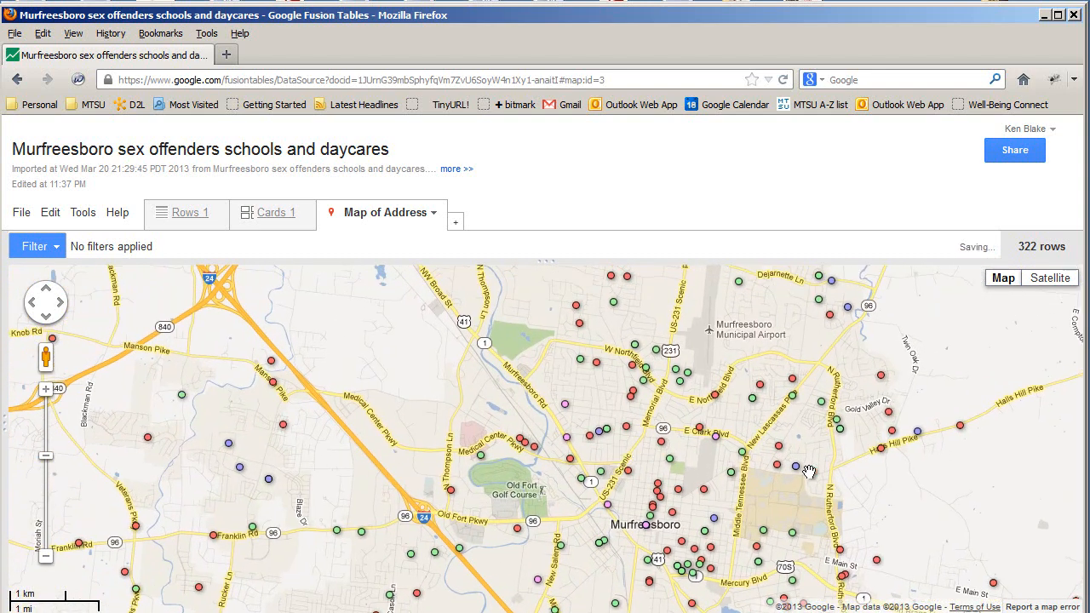
{"action": "scroll", "coordinate": [640, 449], "scroll_direction": "up", "scroll_amount": 1}
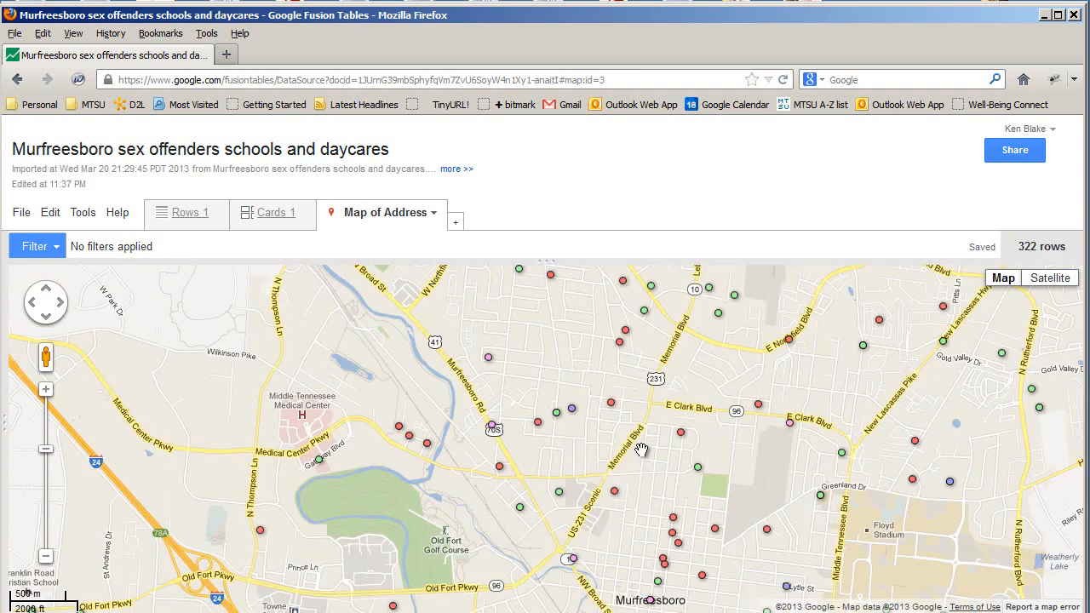
{"action": "left_click_drag", "start_coordinate": [531, 429], "coordinate": [567, 440]}
Read the info windows of a red offender, green daycare and blue school marker, then close them
{"action": "left_click", "coordinate": [576, 436]}
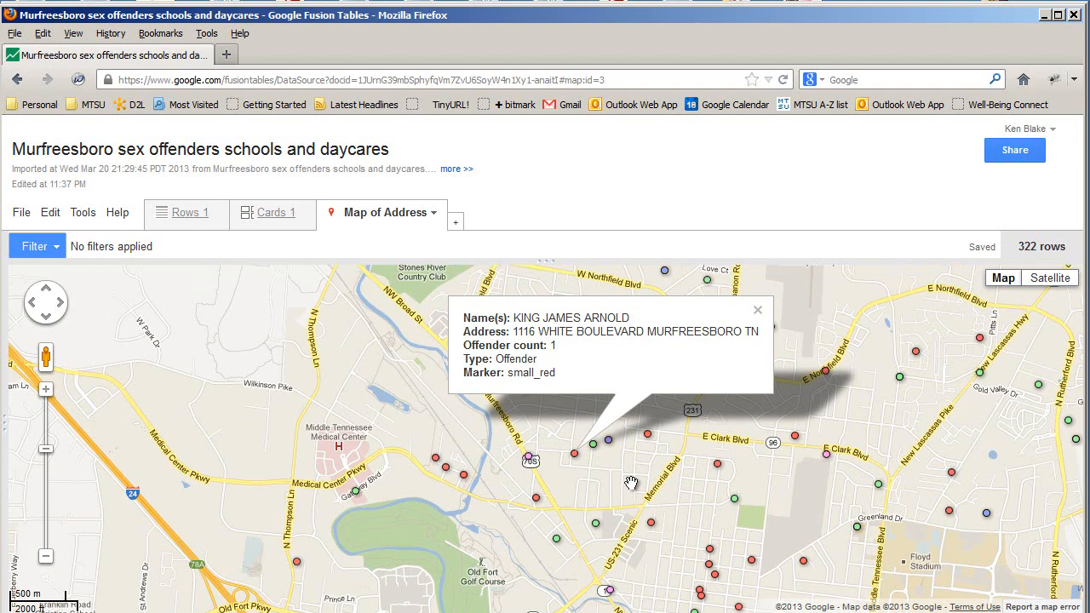
{"action": "left_click", "coordinate": [593, 445]}
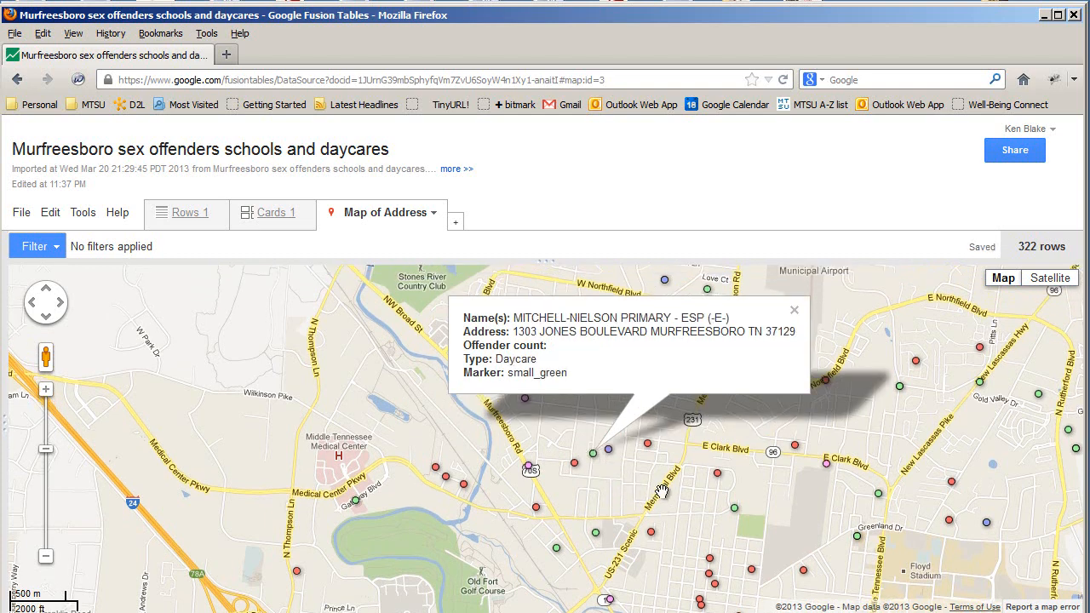
{"action": "left_click", "coordinate": [608, 449]}
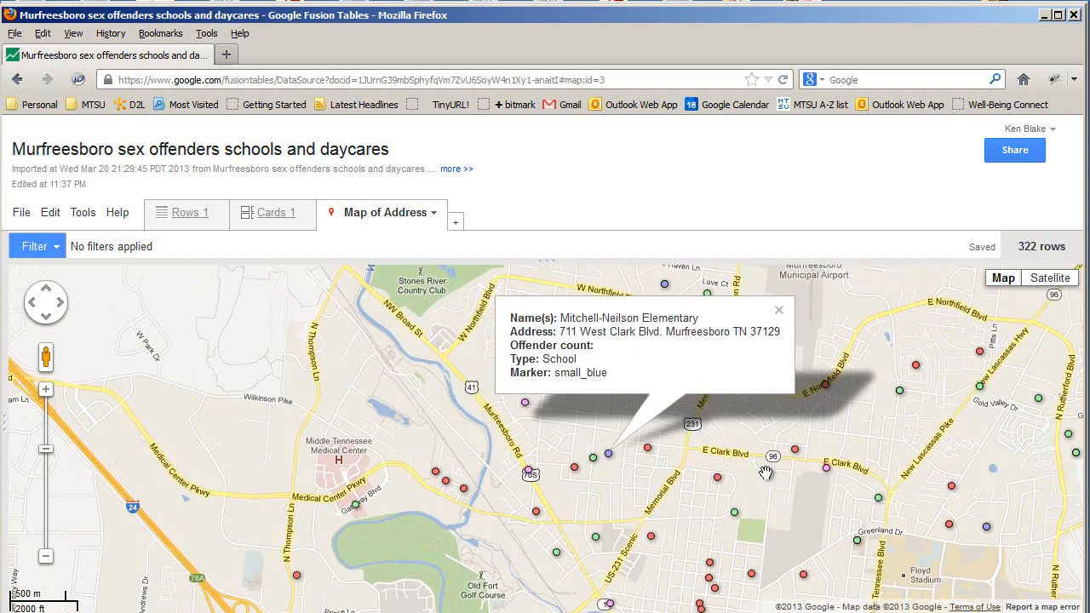
{"action": "left_click", "coordinate": [779, 312]}
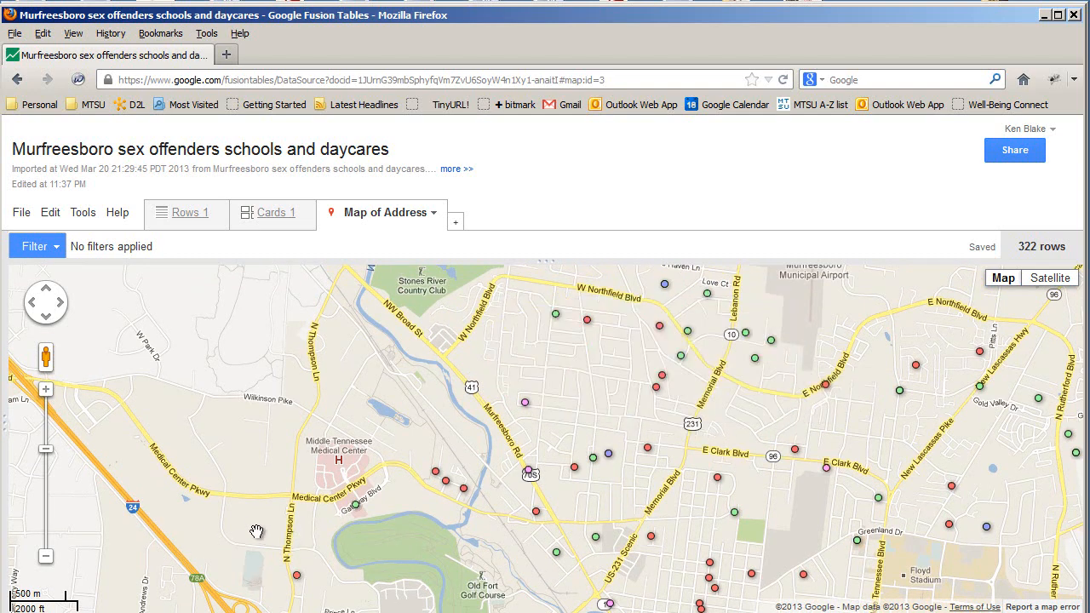
Zoom to 200 m and bring the Velma Ln neighbourhood to the centre of the map
{"action": "scroll", "coordinate": [257, 532], "scroll_direction": "up", "scroll_amount": 1}
{"action": "left_click_drag", "start_coordinate": [621, 507], "coordinate": [525, 540]}
{"action": "left_click_drag", "start_coordinate": [657, 452], "coordinate": [491, 482]}
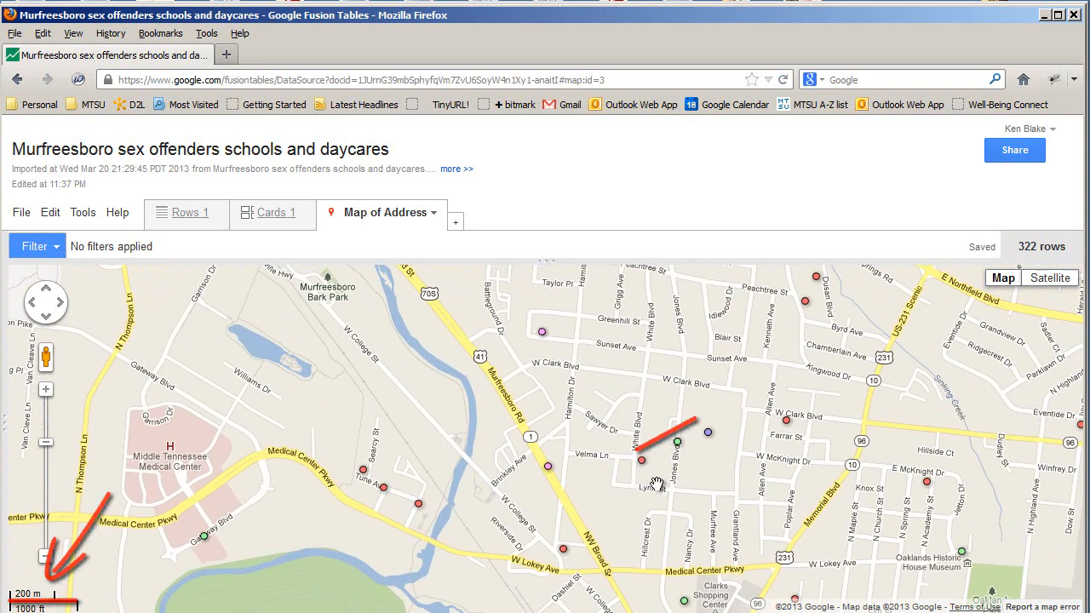
Open the info window of the red offender marker beside Velma Ln
{"action": "left_click", "coordinate": [642, 462]}
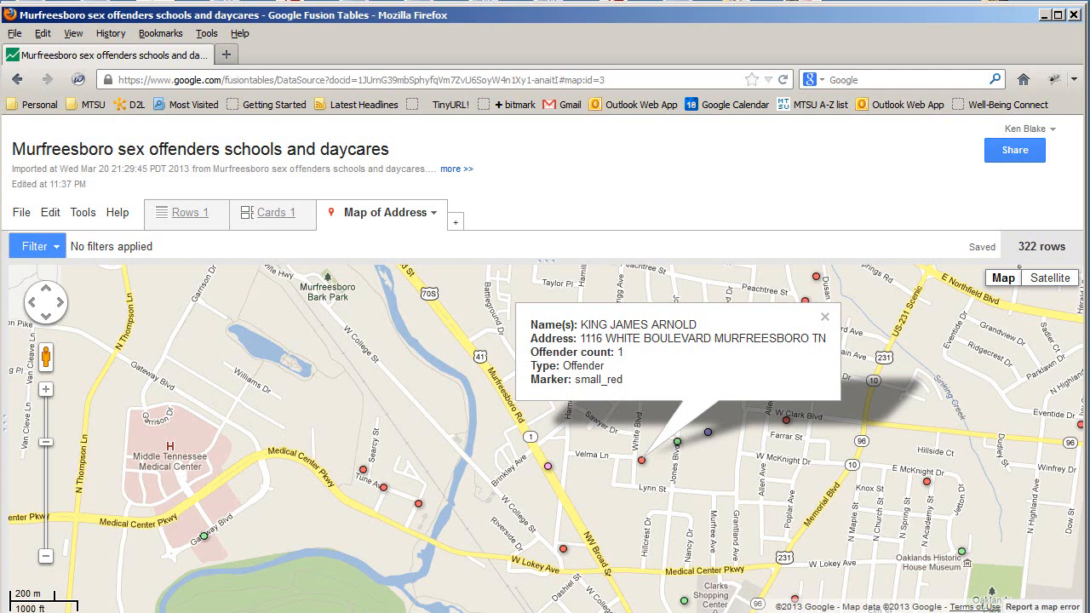
Close the Velma Ln offender marker's info window
{"action": "left_click", "coordinate": [826, 318]}
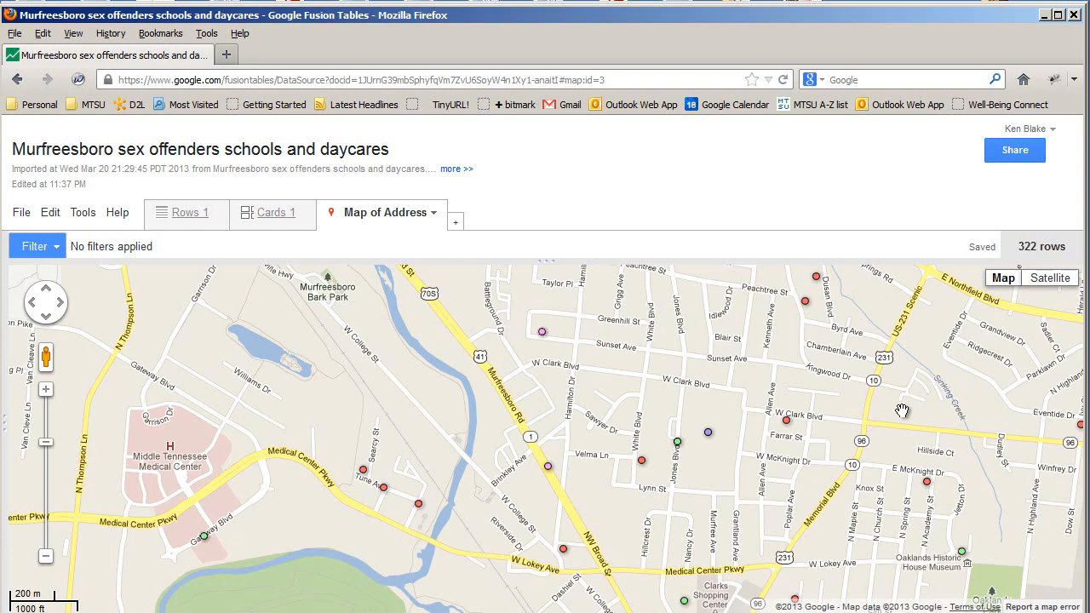
Switch to Satellite and zoom to 50 m around the Velma Ln red marker and school grounds
{"action": "left_click", "coordinate": [1054, 284]}
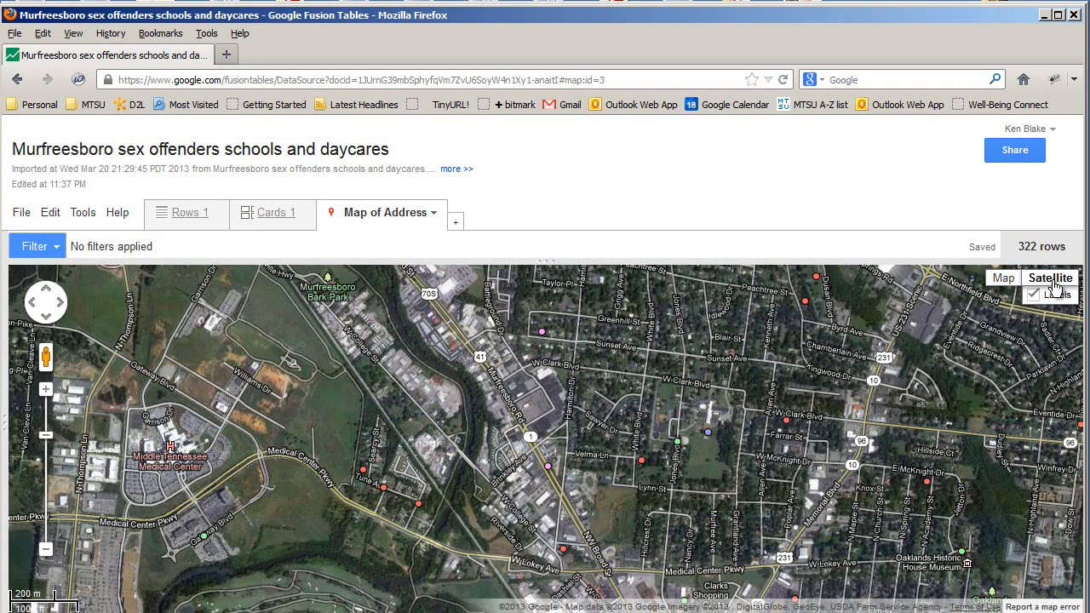
{"action": "scroll", "coordinate": [661, 449], "scroll_direction": "up", "scroll_amount": 1}
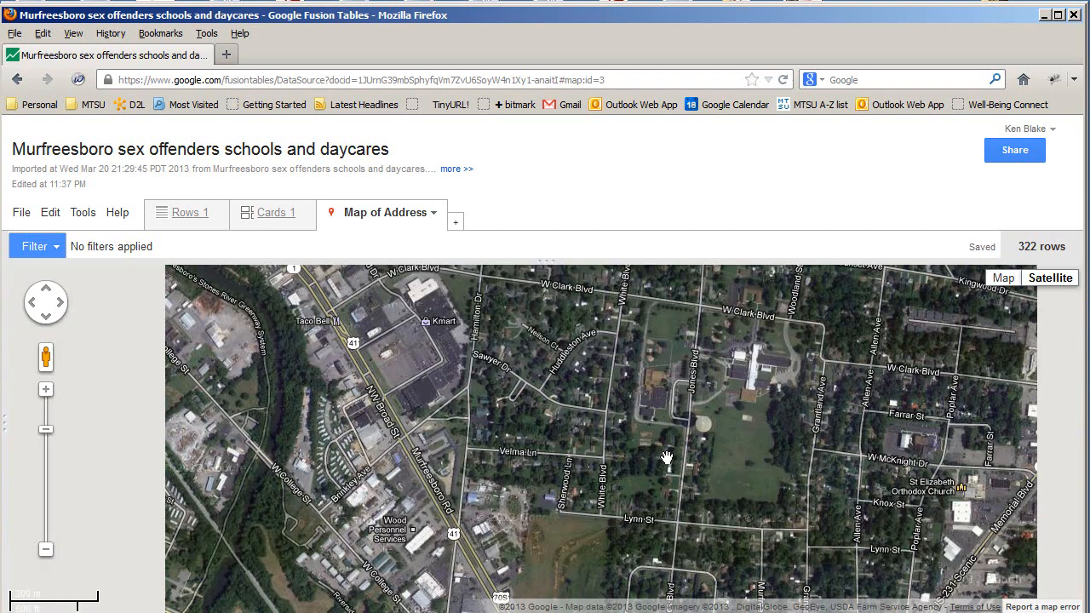
{"action": "scroll", "coordinate": [660, 450], "scroll_direction": "up", "scroll_amount": 1}
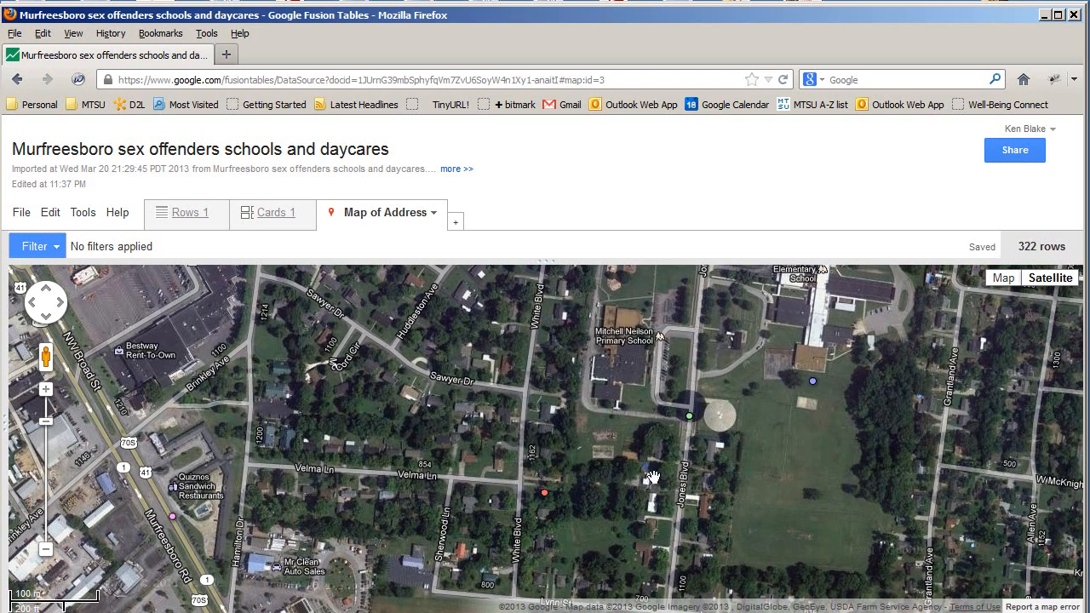
{"action": "left_click_drag", "start_coordinate": [784, 507], "coordinate": [720, 489]}
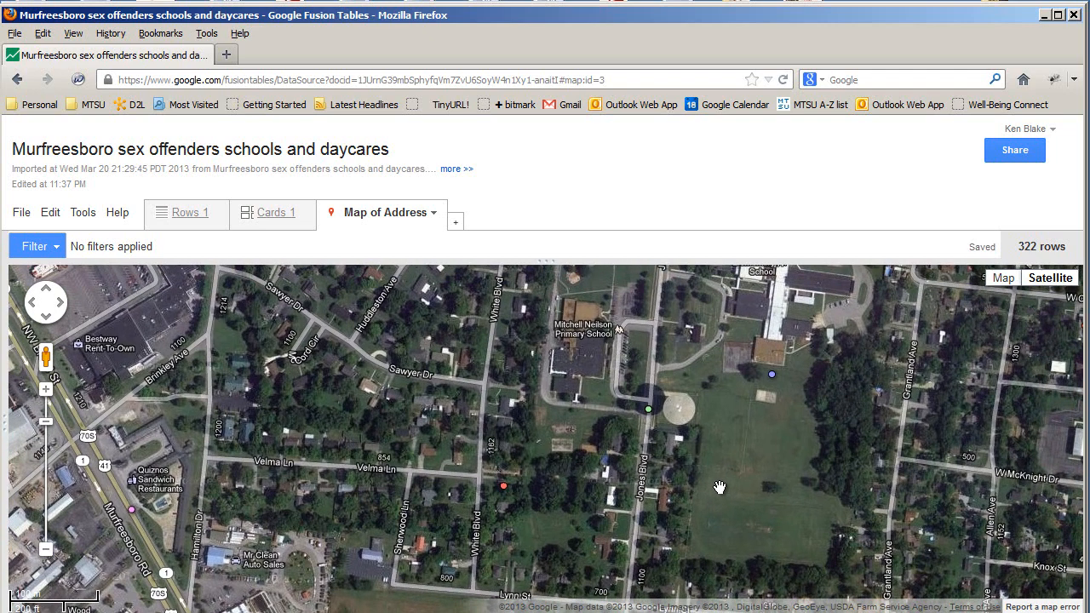
{"action": "left_click_drag", "start_coordinate": [522, 521], "coordinate": [520, 531]}
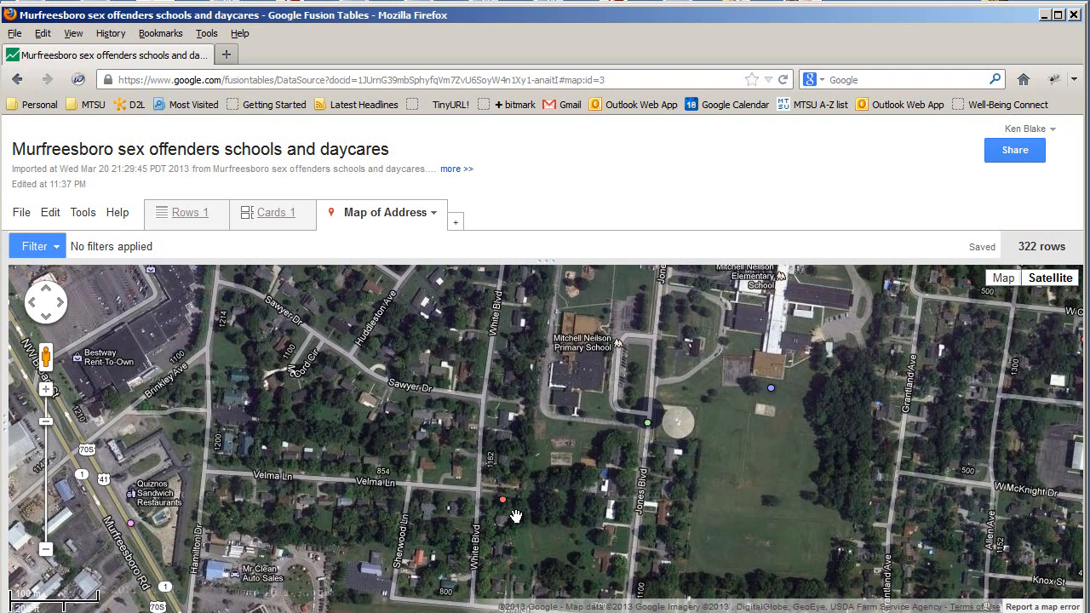
{"action": "scroll", "coordinate": [507, 523], "scroll_direction": "up", "scroll_amount": 1}
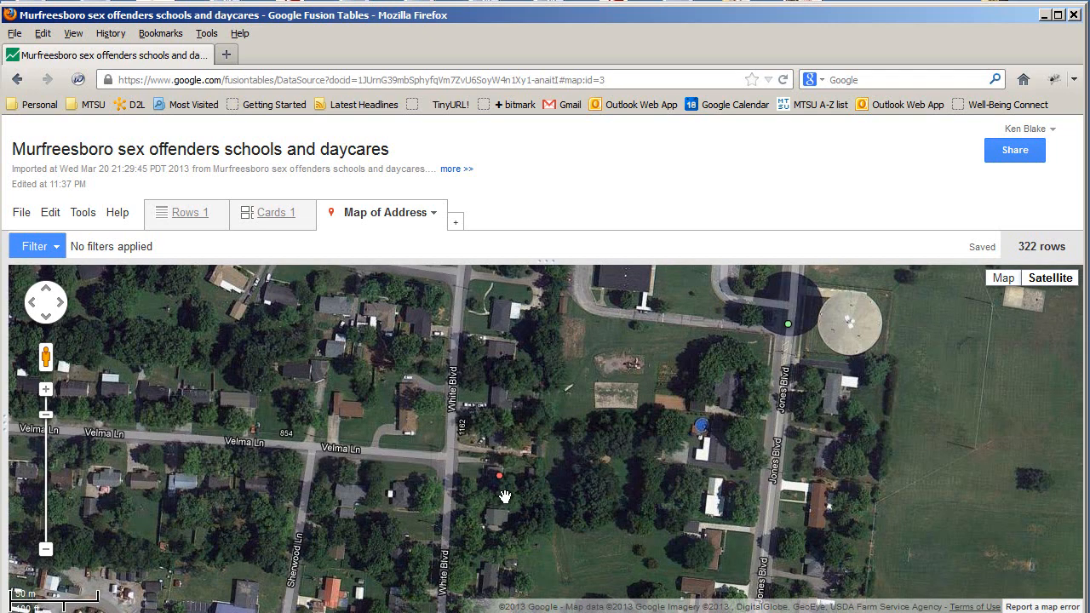
{"action": "mouse_move", "coordinate": [557, 503]}
{"action": "left_mouse_down"}
{"action": "mouse_move", "coordinate": [459, 550]}
{"action": "mouse_move", "coordinate": [446, 567]}
{"action": "left_mouse_up"}
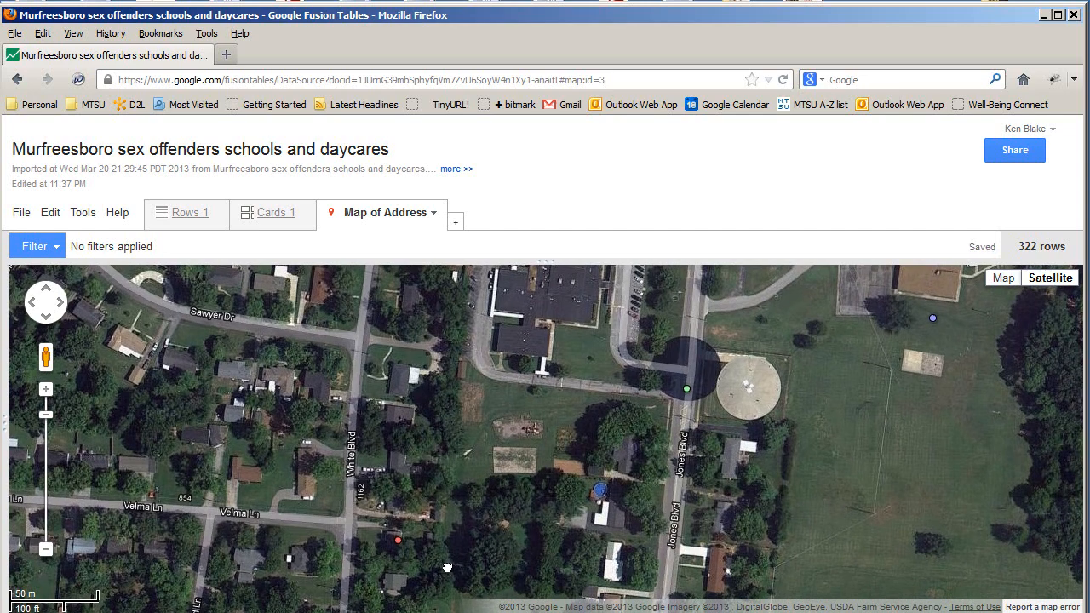
{"action": "left_click_drag", "start_coordinate": [498, 536], "coordinate": [491, 556]}
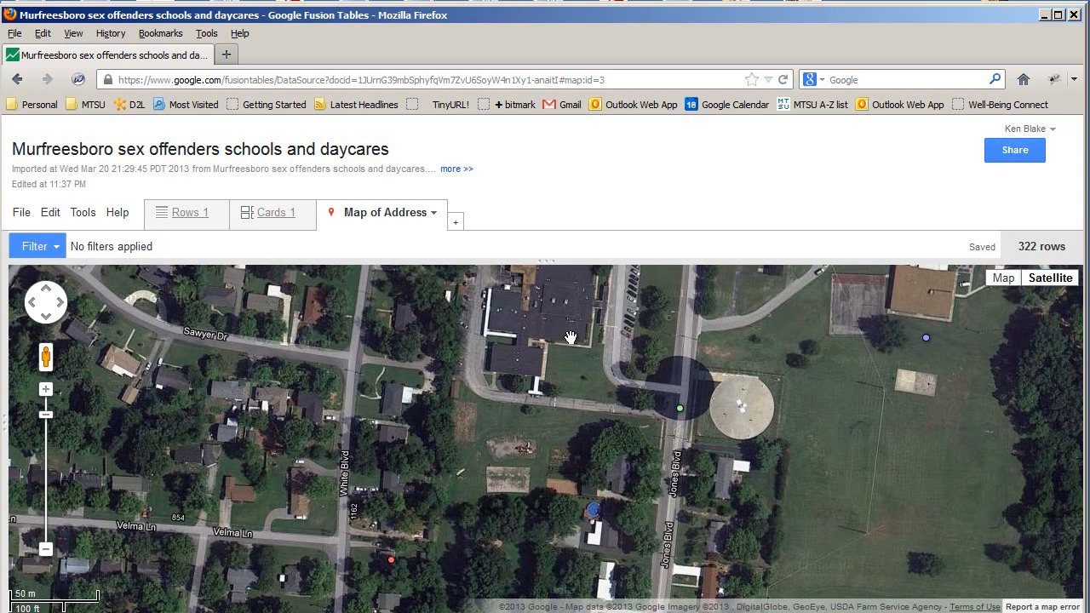
{"action": "left_click_drag", "start_coordinate": [540, 442], "coordinate": [567, 406]}
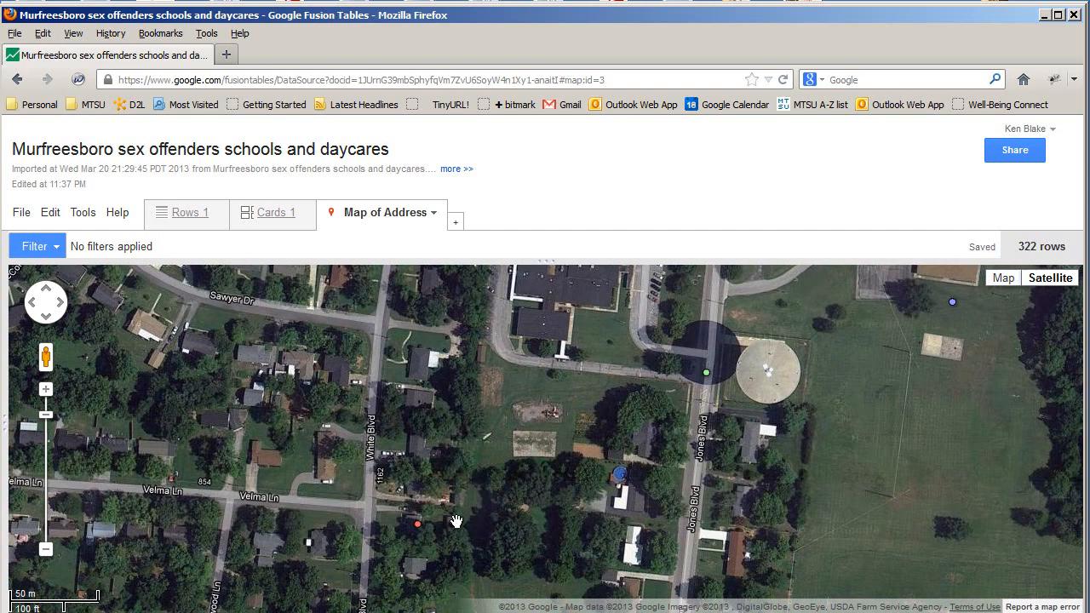
{"action": "left_click_drag", "start_coordinate": [468, 544], "coordinate": [522, 494]}
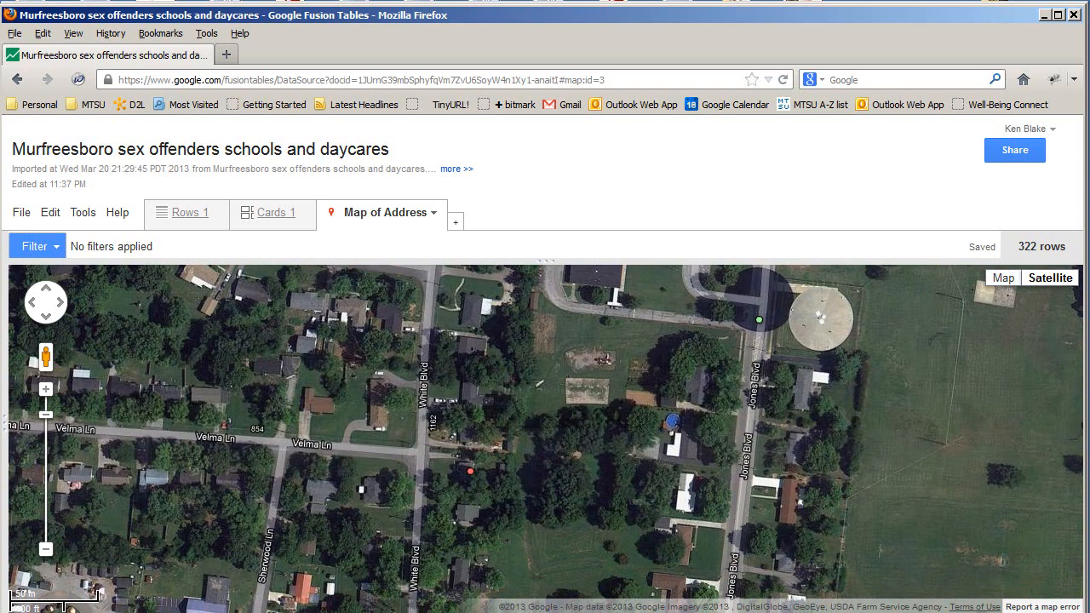
Switch back to Map view and zoom out to the whole Murfreesboro region
{"action": "left_click", "coordinate": [1003, 278]}
{"action": "scroll", "coordinate": [577, 438], "scroll_direction": "down", "scroll_amount": 2}
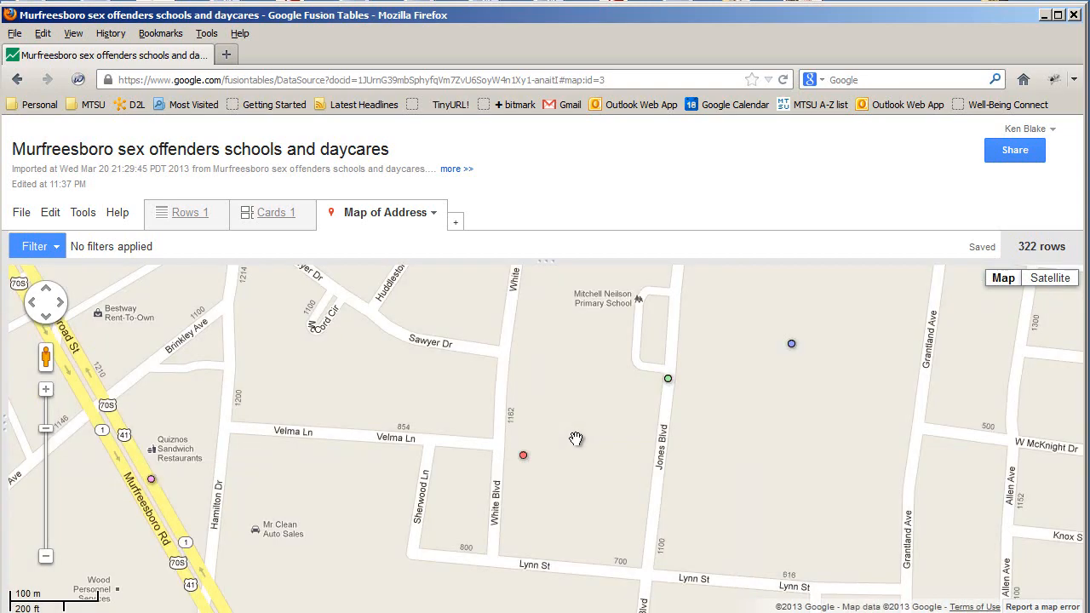
{"action": "scroll", "coordinate": [576, 439], "scroll_direction": "down", "scroll_amount": 3}
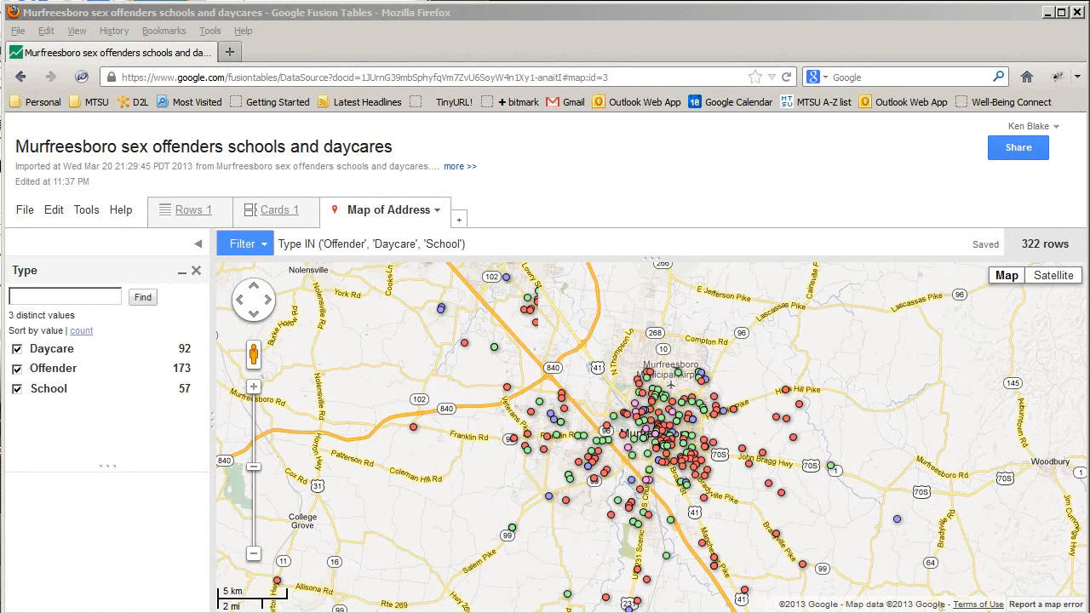
Uncheck School and Daycare in the Type filter, leaving only Offender checked
{"action": "left_click", "coordinate": [17, 389]}
{"action": "left_click", "coordinate": [17, 349]}
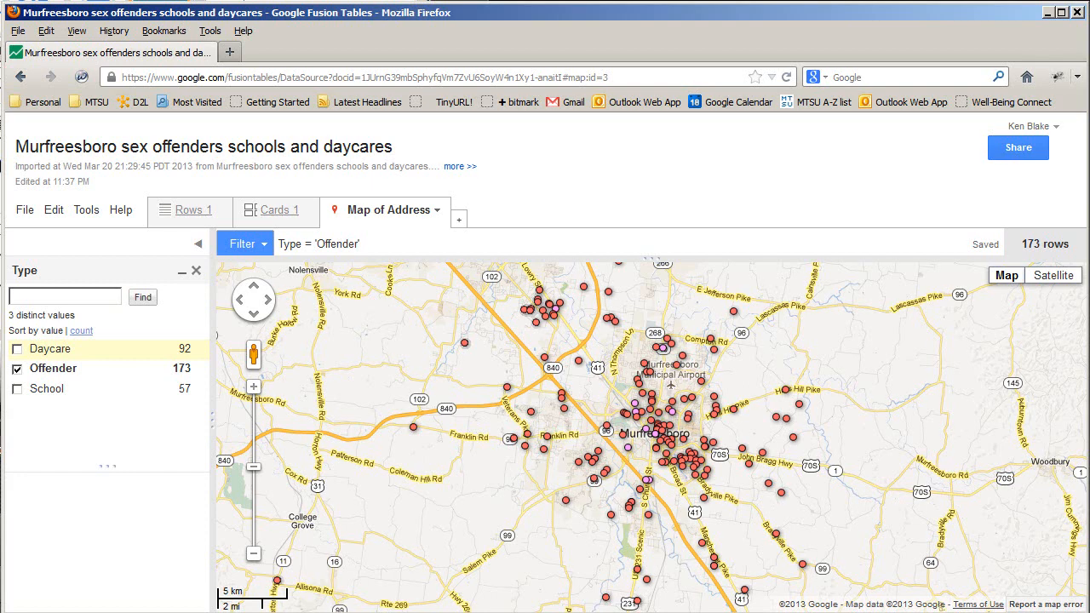
Open Tools > Change map styles and show the Marker icon Buckets options
{"action": "left_click", "coordinate": [94, 220]}
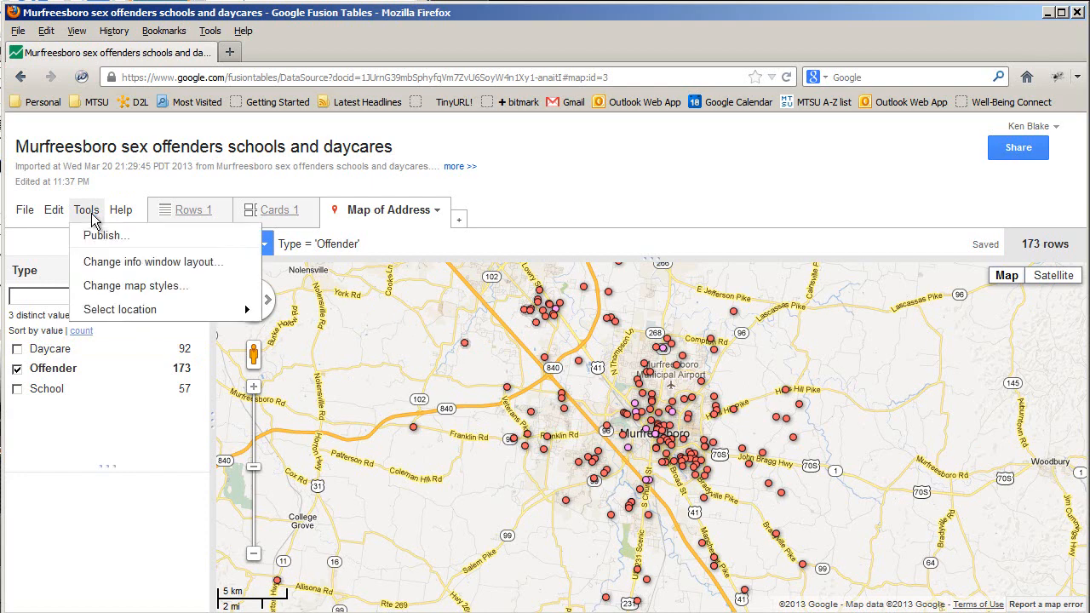
{"action": "left_click", "coordinate": [126, 287]}
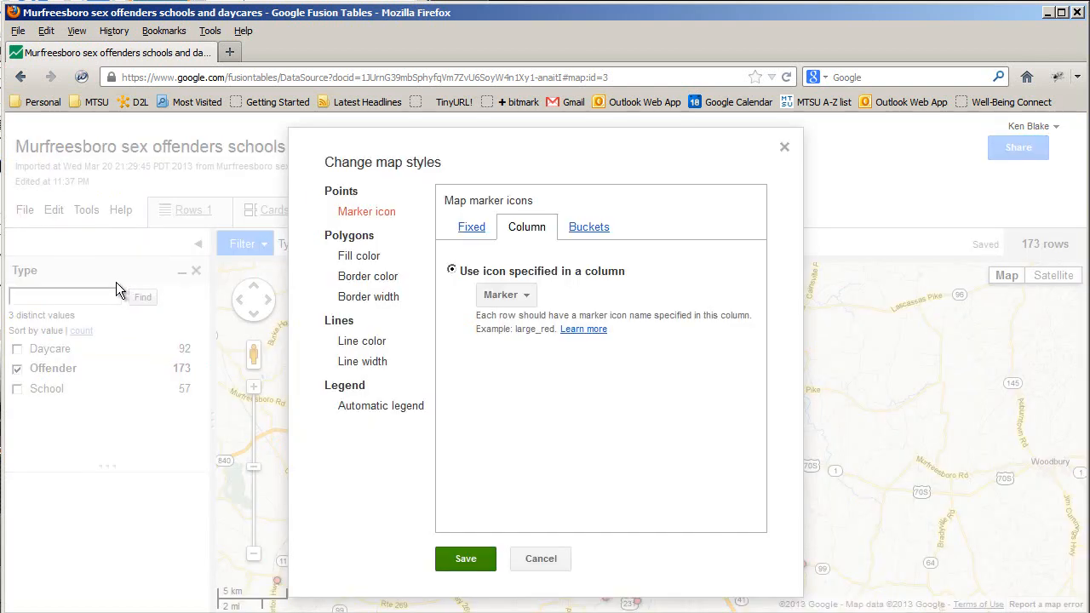
{"action": "left_click", "coordinate": [589, 227]}
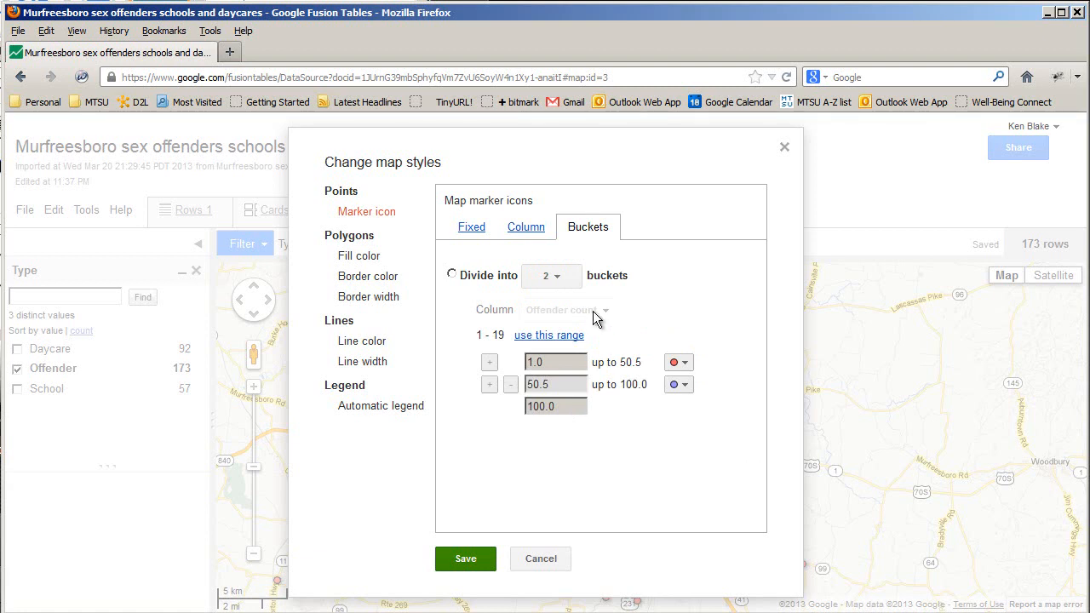
Divide the markers into 3 buckets by offender count
{"action": "left_click", "coordinate": [452, 276]}
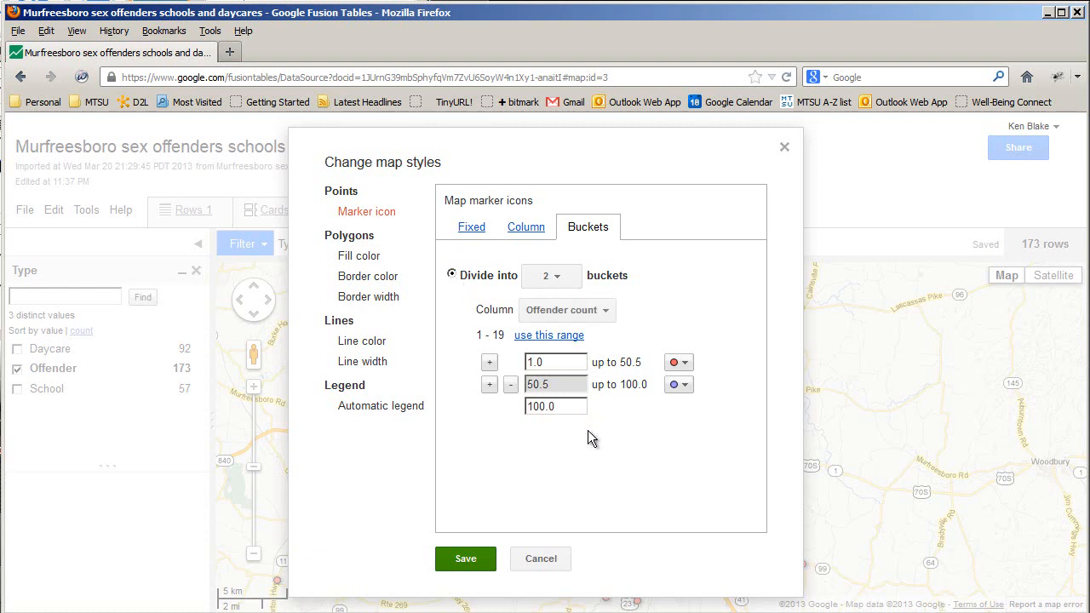
{"action": "left_click", "coordinate": [558, 281]}
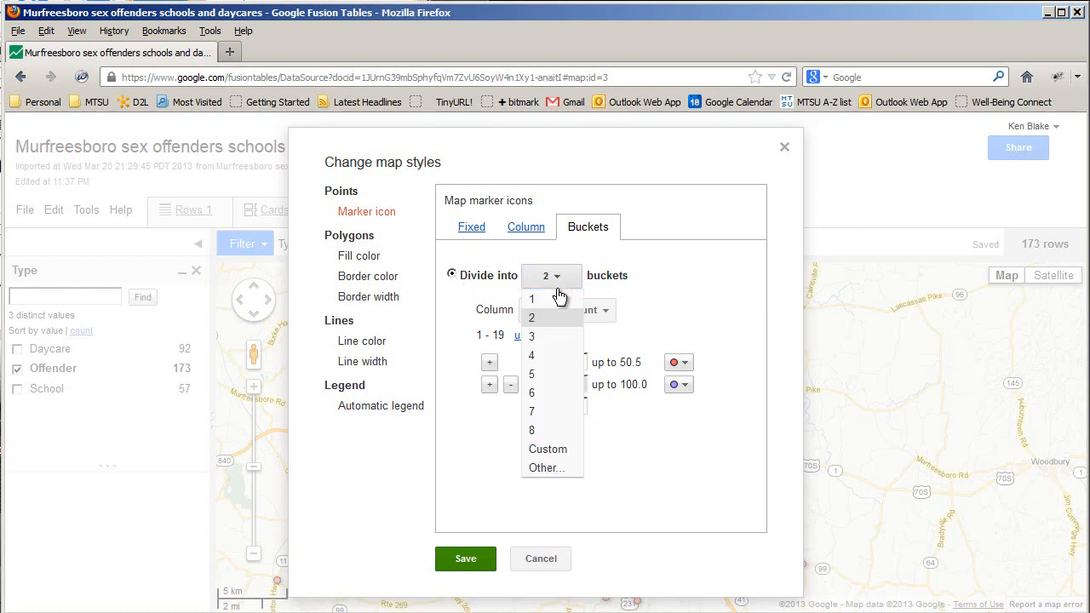
{"action": "left_click", "coordinate": [562, 339]}
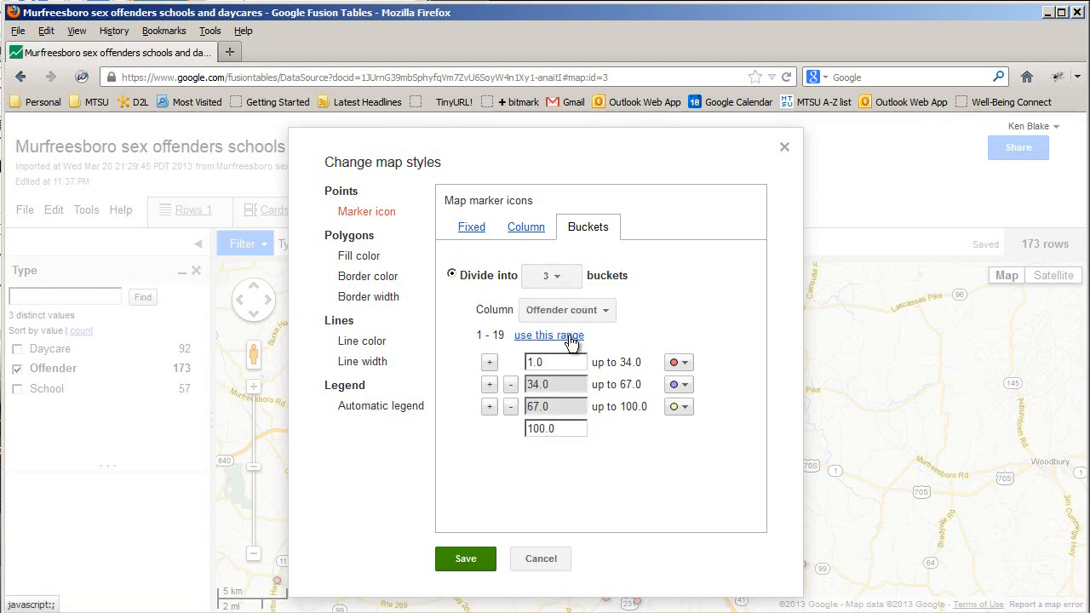
Set the bucket lower bounds to 1, 2 and 3, keeping the top at 100
{"action": "left_click", "coordinate": [555, 407]}
{"action": "left_click_drag", "start_coordinate": [554, 407], "coordinate": [491, 400]}
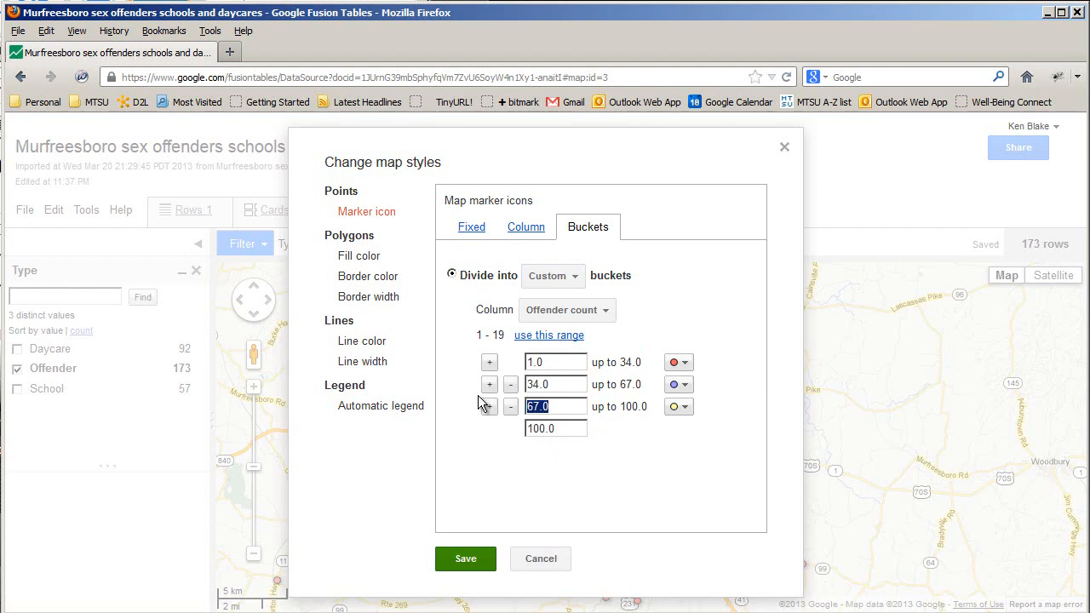
{"action": "type", "text": "3"}
{"action": "left_click_drag", "start_coordinate": [559, 384], "coordinate": [503, 390]}
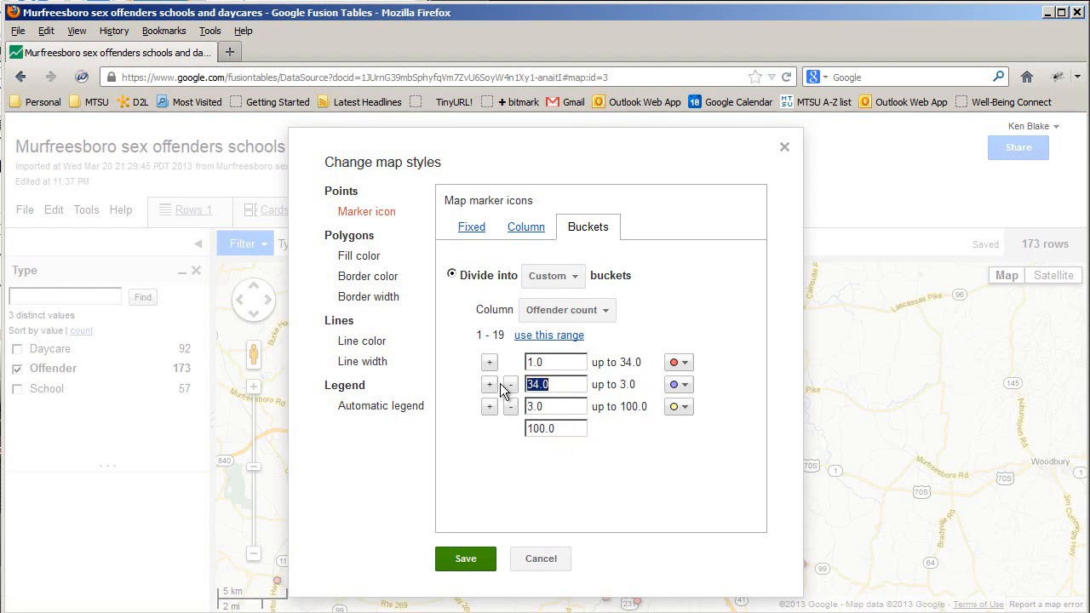
{"action": "type", "text": "2"}
{"action": "left_click", "coordinate": [547, 362]}
{"action": "left_click_drag", "start_coordinate": [547, 362], "coordinate": [527, 362]}
{"action": "type", "text": "1"}
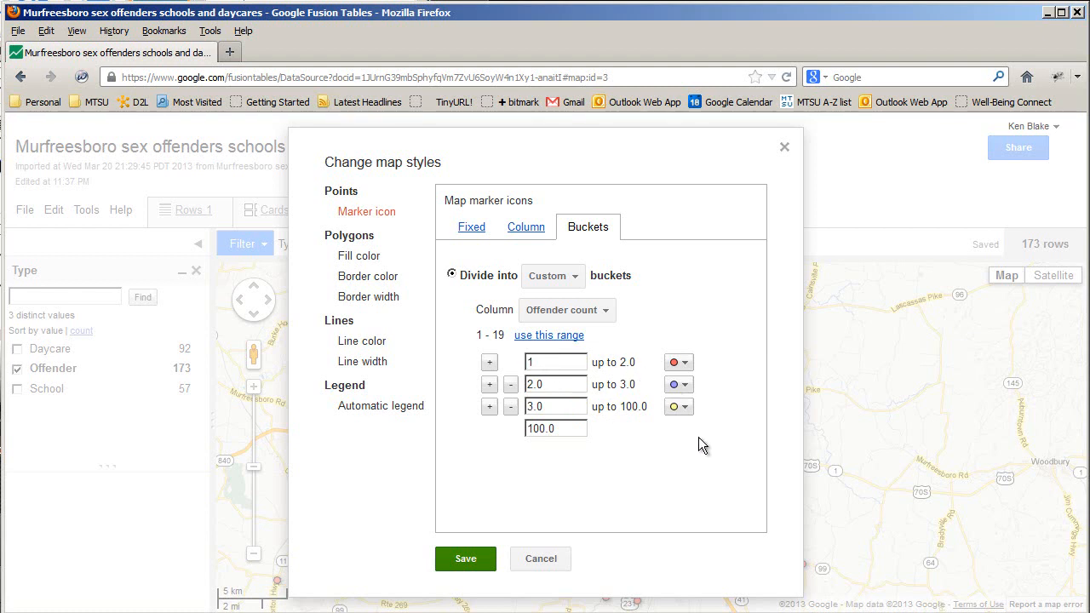
{"action": "left_click", "coordinate": [686, 475]}
Give the 1–2, 2–3 and 3–100 buckets small_green, small_yellow and small_red icons on Offender count
{"action": "left_click", "coordinate": [687, 364]}
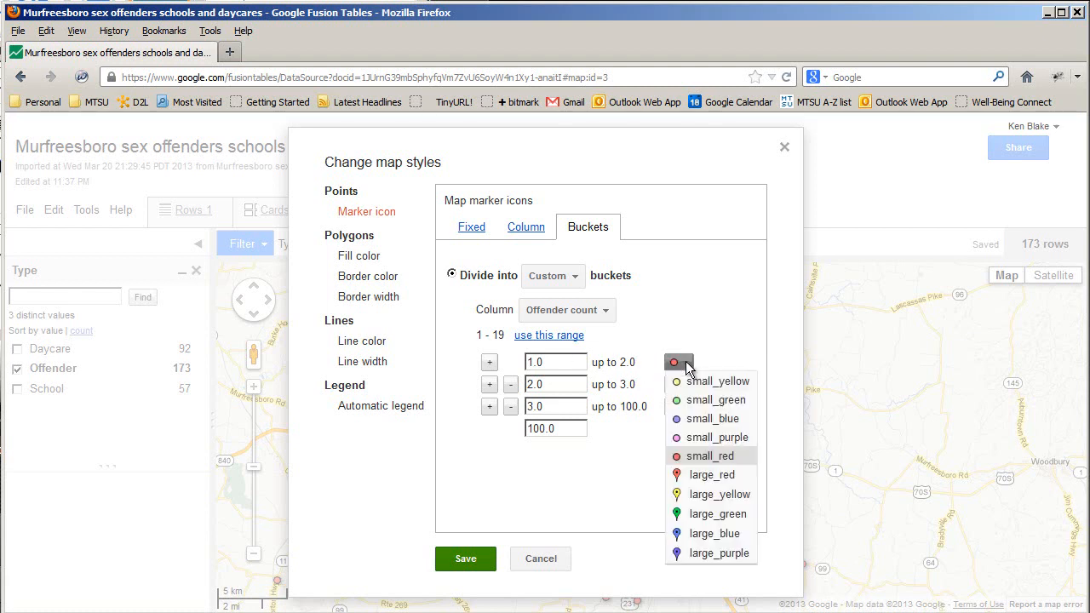
{"action": "left_click", "coordinate": [691, 400]}
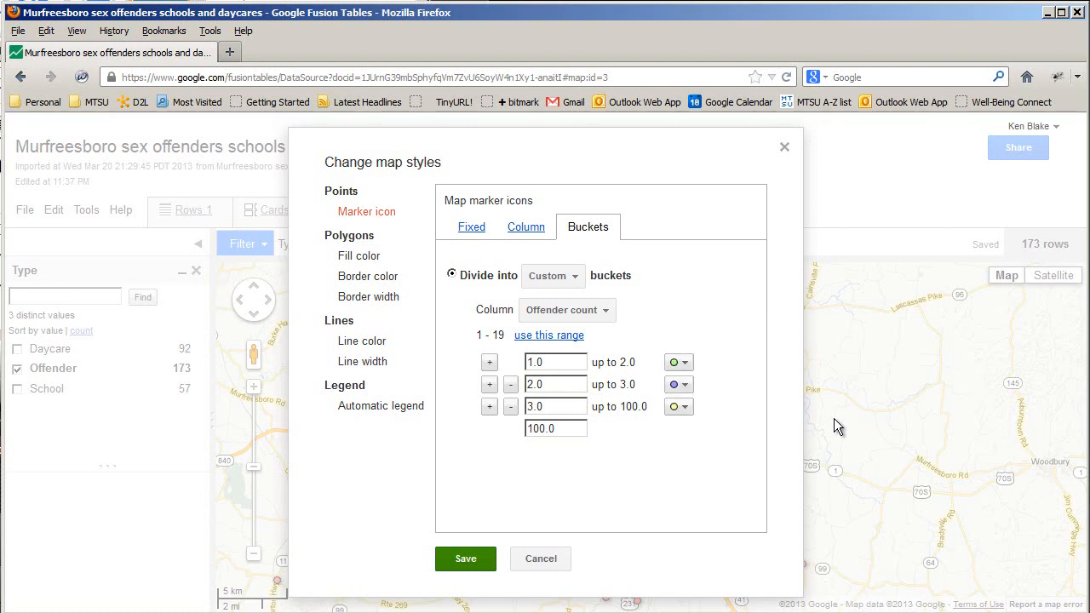
{"action": "left_click", "coordinate": [682, 388]}
{"action": "left_click", "coordinate": [692, 404]}
{"action": "left_click", "coordinate": [687, 407]}
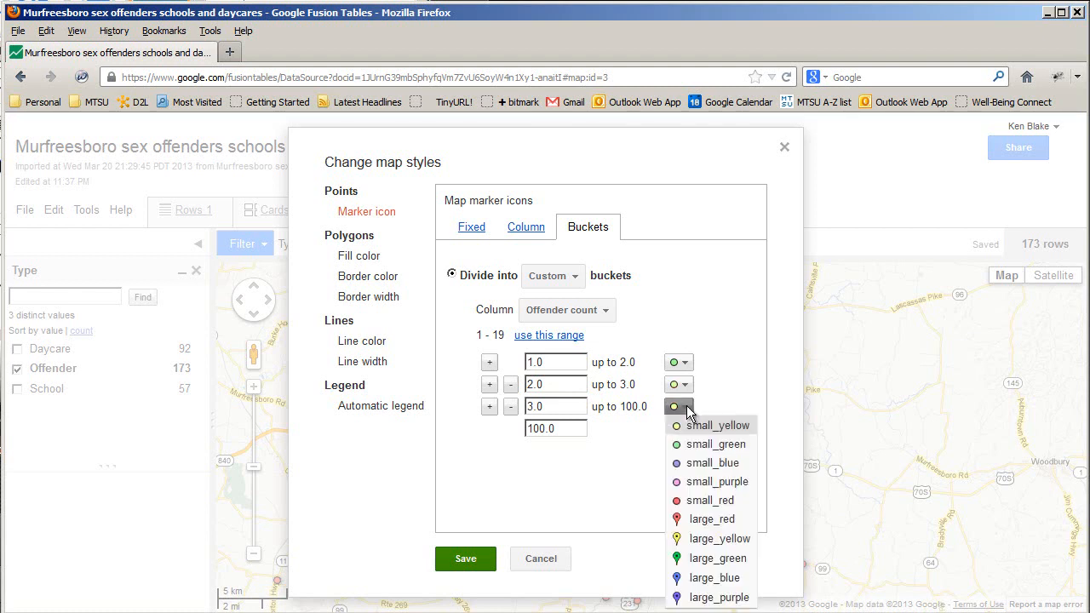
{"action": "left_click", "coordinate": [698, 500]}
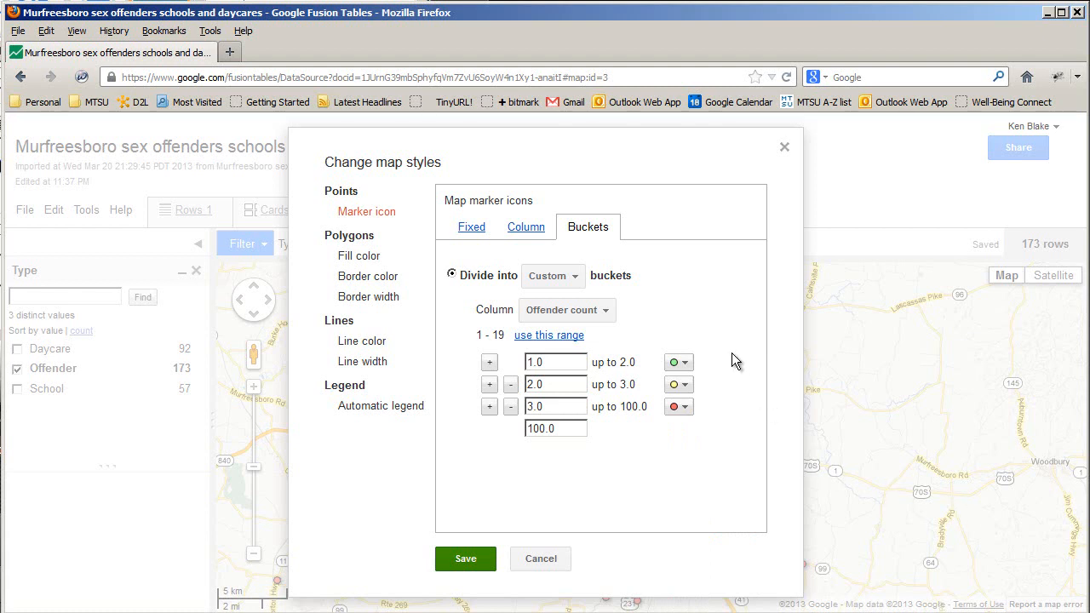
{"action": "left_click", "coordinate": [608, 320]}
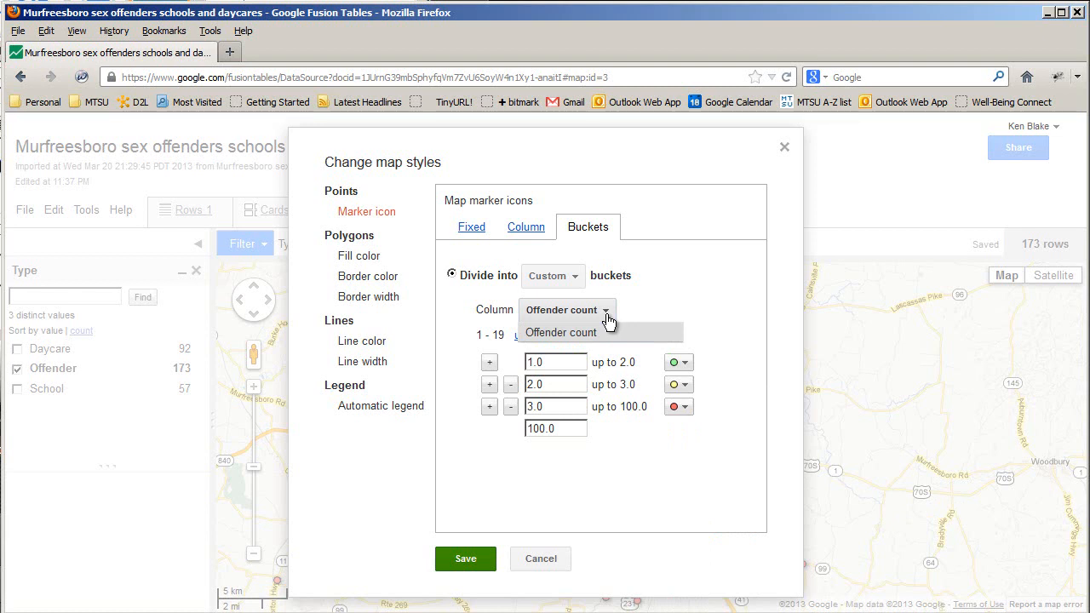
{"action": "left_click", "coordinate": [611, 332]}
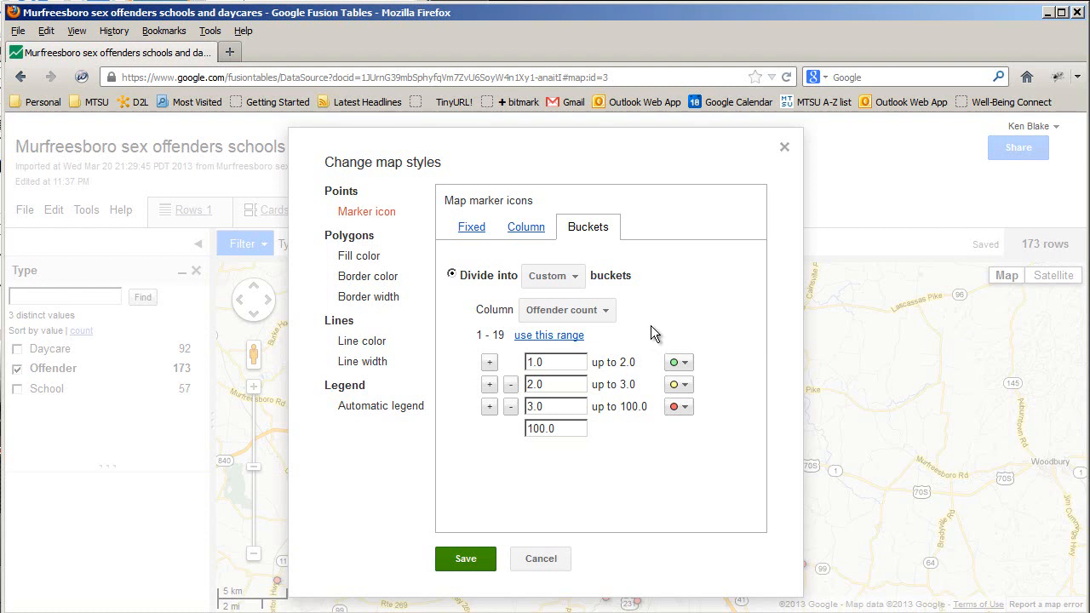
{"action": "left_click", "coordinate": [466, 559]}
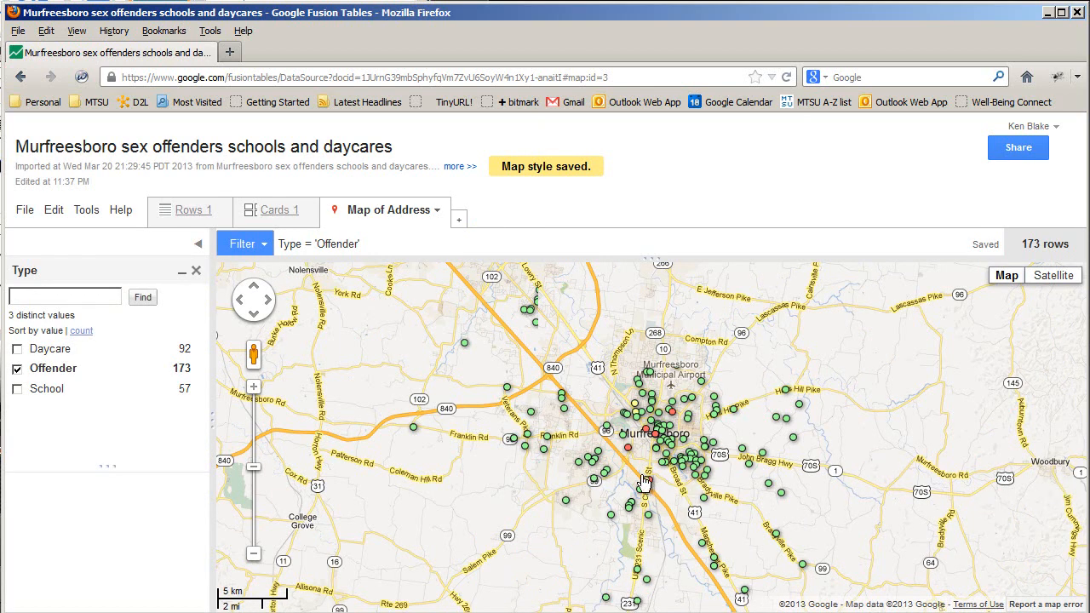
{"action": "left_click", "coordinate": [629, 451]}
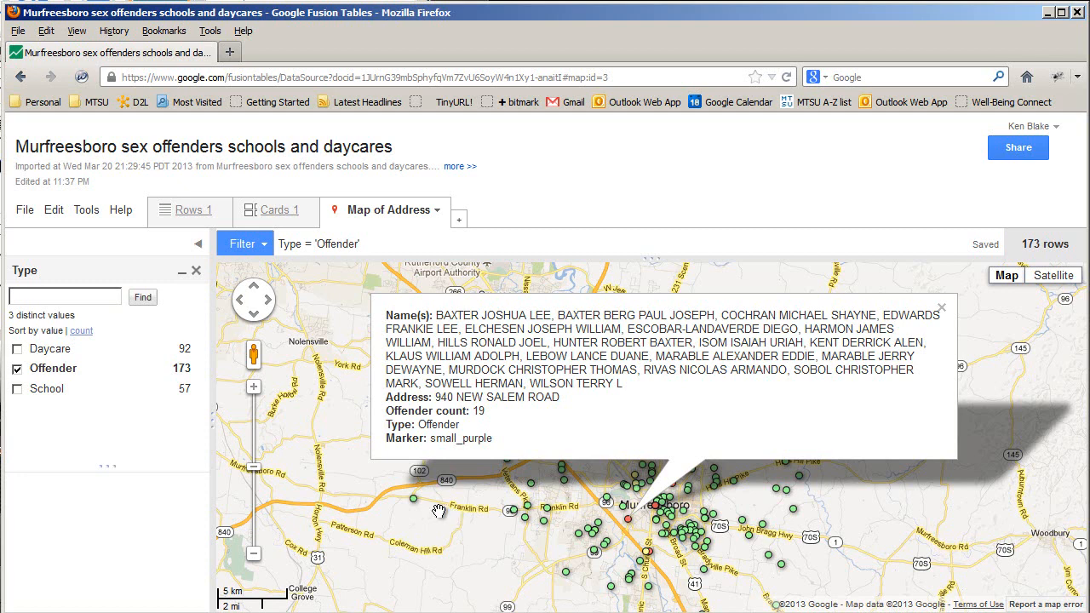
{"action": "left_click", "coordinate": [942, 310]}
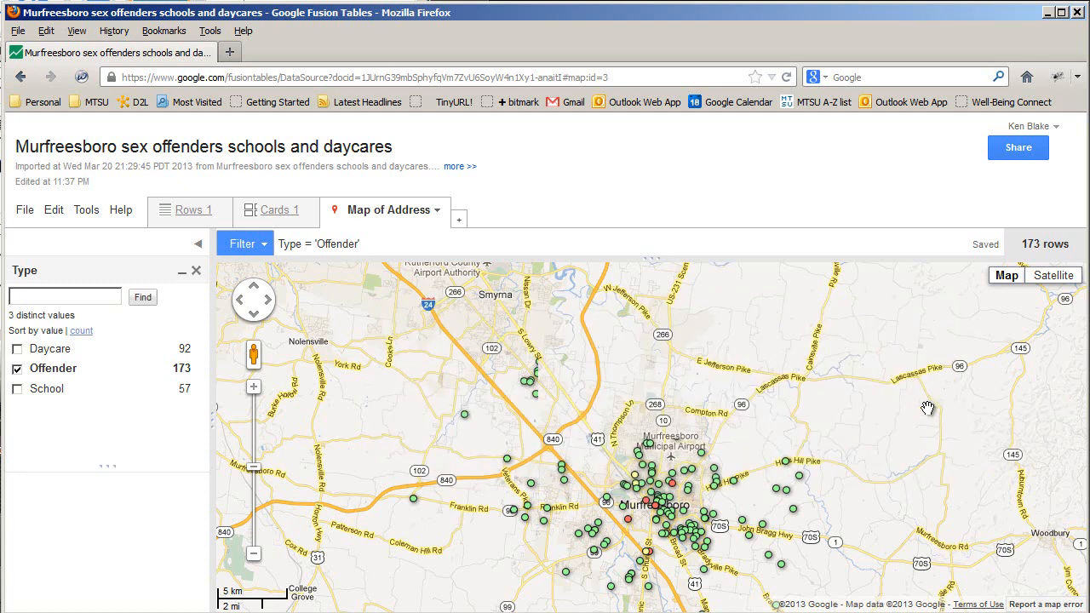
{"action": "left_click", "coordinate": [673, 486]}
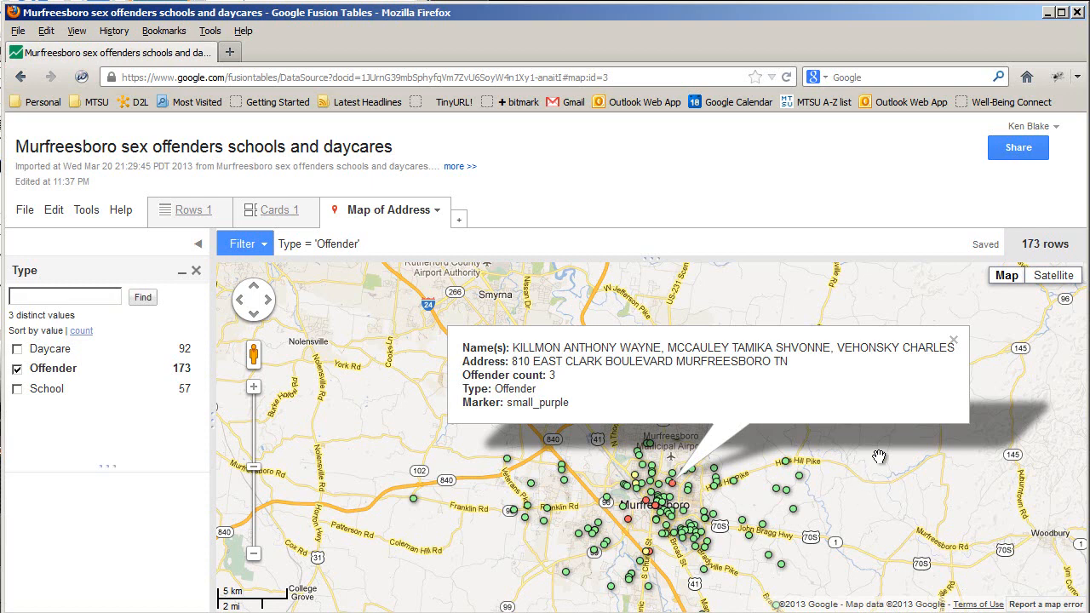
{"action": "left_click", "coordinate": [954, 341]}
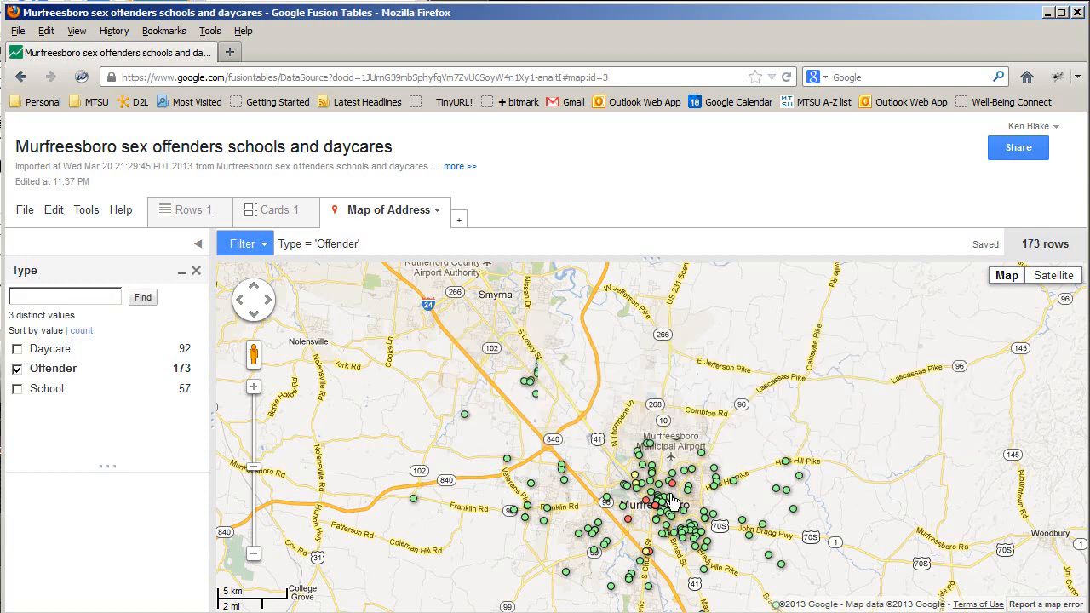
Zoom in on the East Clark Blvd blocks near Middle Tennessee Blvd
{"action": "scroll", "coordinate": [669, 494], "scroll_direction": "up", "scroll_amount": 1}
{"action": "left_click_drag", "start_coordinate": [674, 482], "coordinate": [678, 437]}
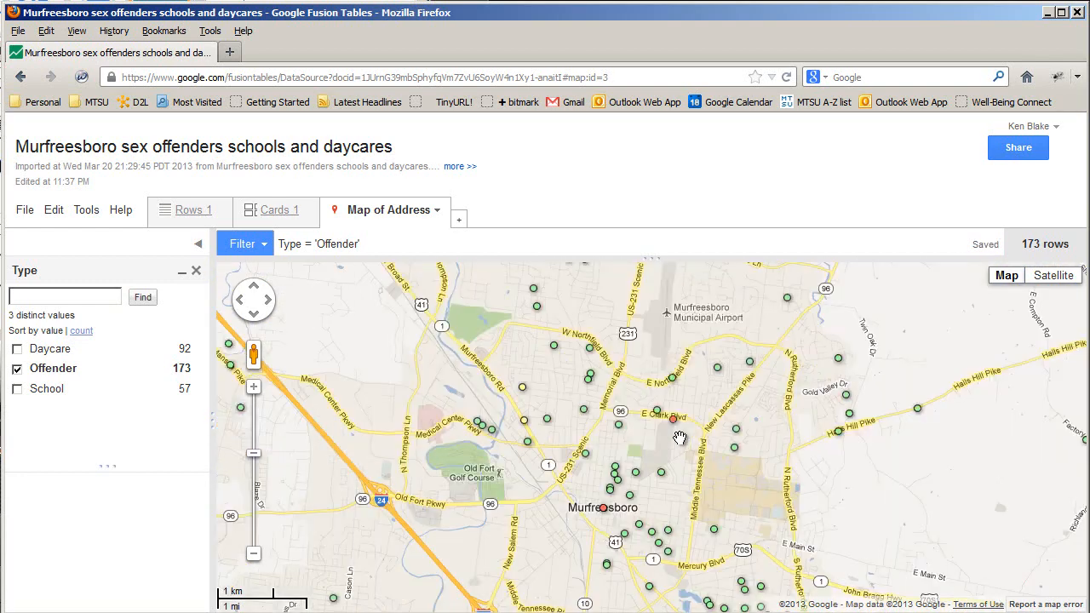
{"action": "scroll", "coordinate": [673, 437], "scroll_direction": "up", "scroll_amount": 2}
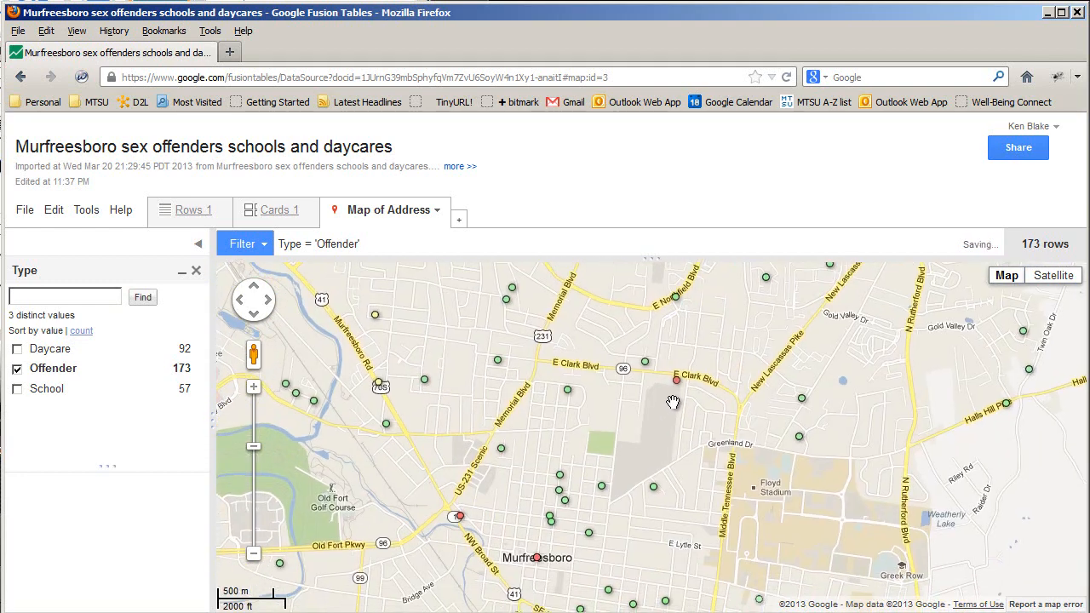
{"action": "scroll", "coordinate": [672, 400], "scroll_direction": "up", "scroll_amount": 1}
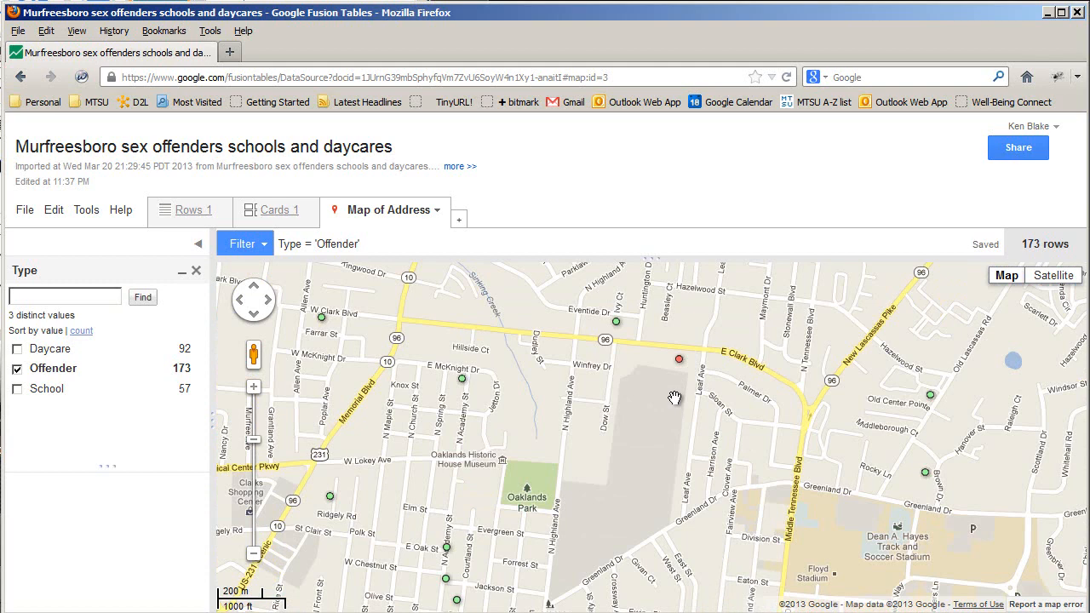
{"action": "left_click_drag", "start_coordinate": [675, 398], "coordinate": [679, 418]}
Switch to satellite imagery and zoom to the 20 m scale over buildings near East Clark Blvd
{"action": "scroll", "coordinate": [678, 416], "scroll_direction": "up", "scroll_amount": 1}
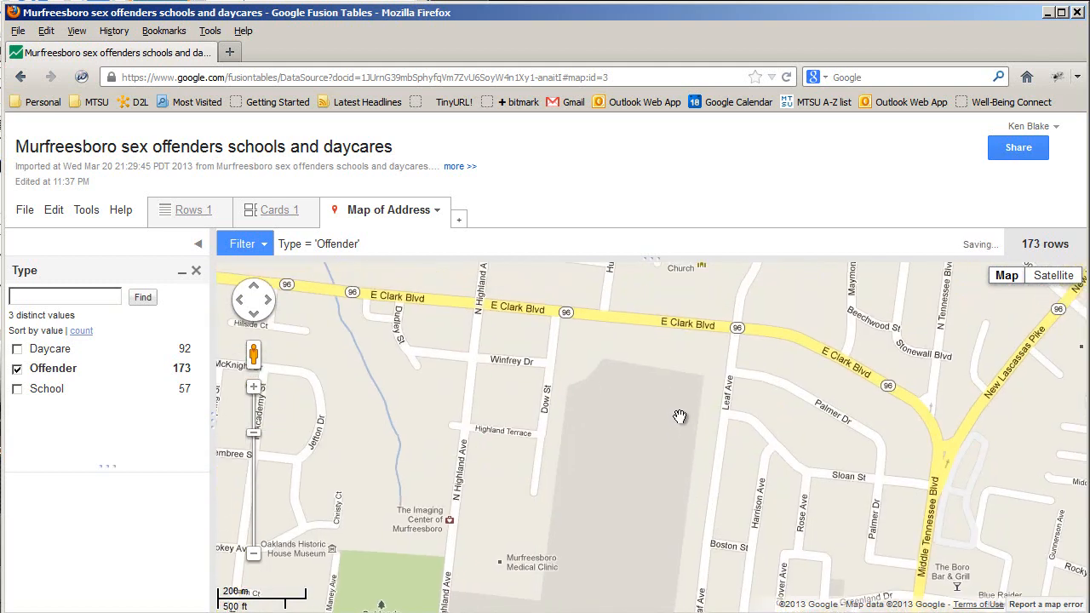
{"action": "scroll", "coordinate": [679, 416], "scroll_direction": "down", "scroll_amount": 1}
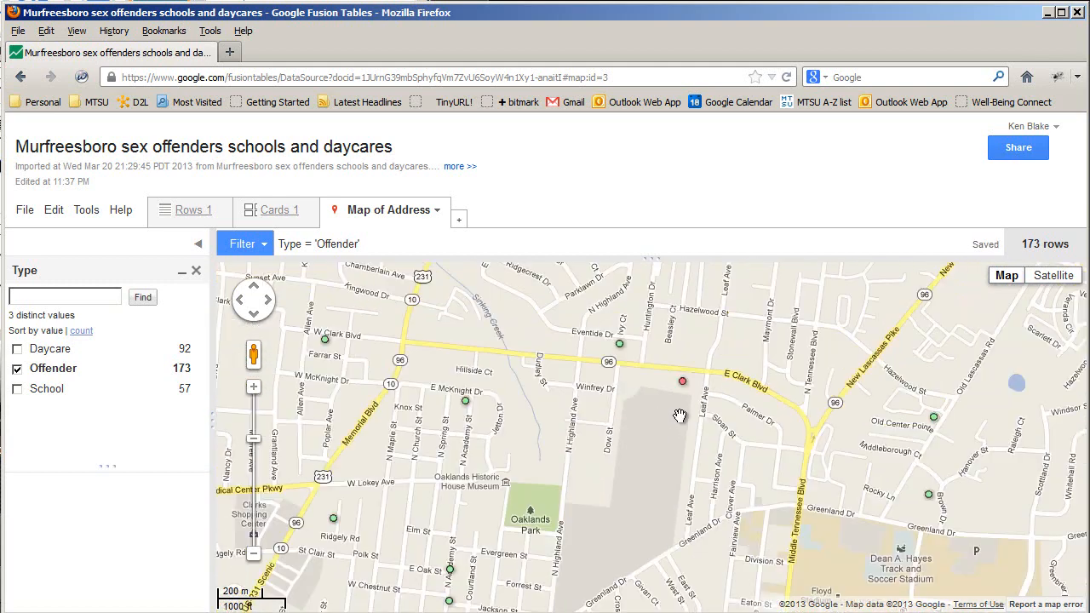
{"action": "left_click", "coordinate": [1056, 278]}
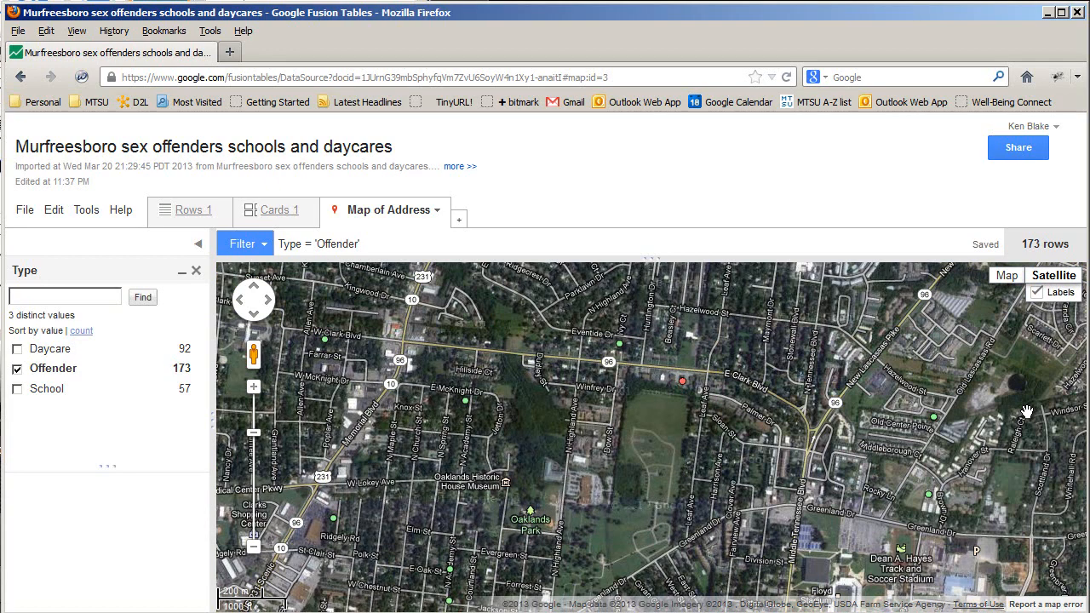
{"action": "scroll", "coordinate": [686, 387], "scroll_direction": "up", "scroll_amount": 2}
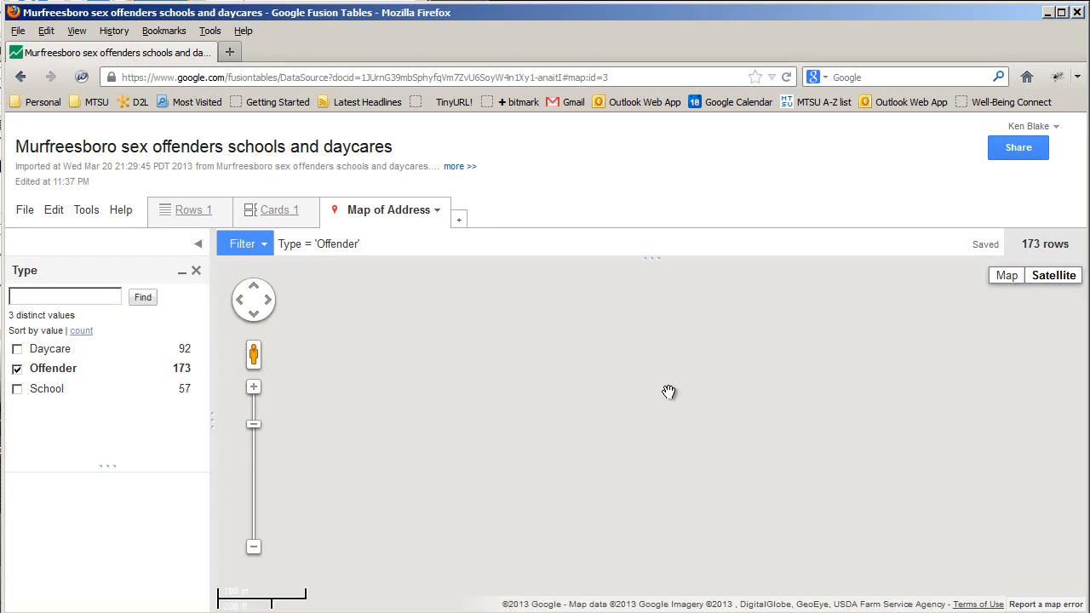
{"action": "scroll", "coordinate": [704, 379], "scroll_direction": "up", "scroll_amount": 1}
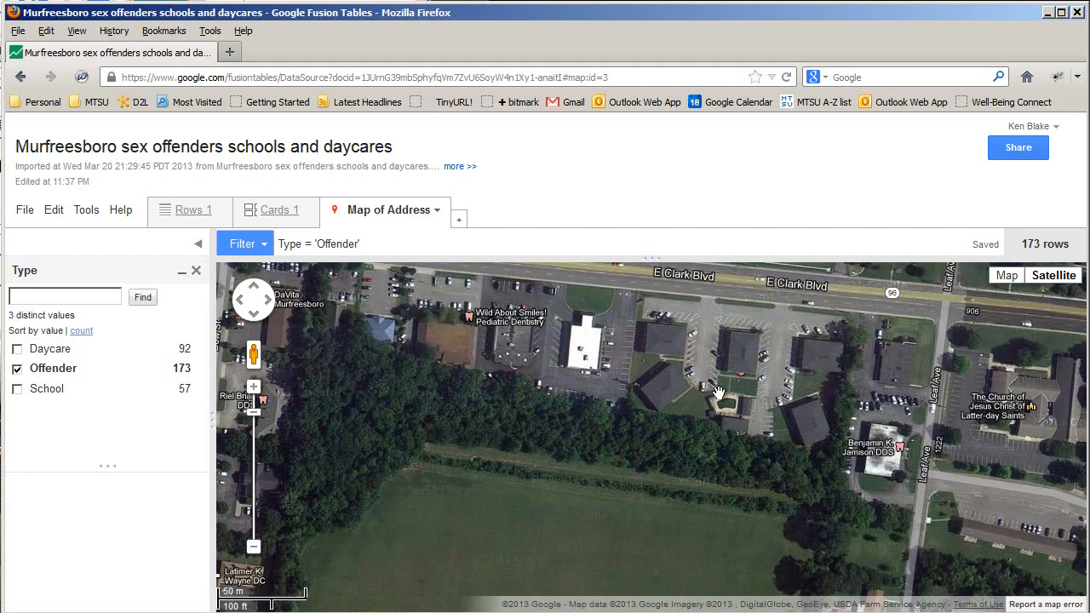
{"action": "scroll", "coordinate": [712, 359], "scroll_direction": "up", "scroll_amount": 1}
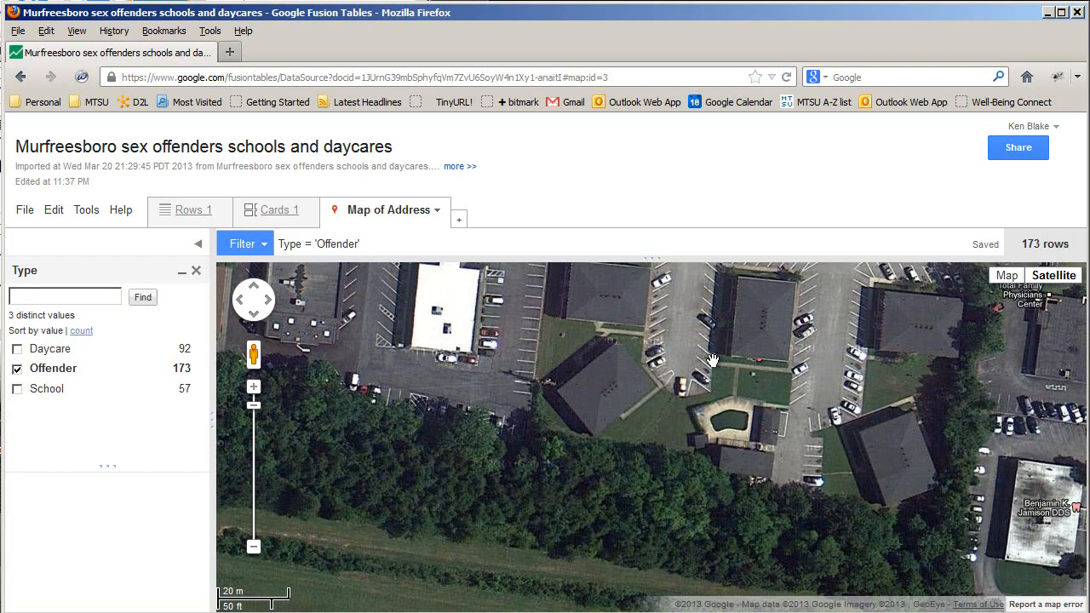
{"action": "left_click_drag", "start_coordinate": [772, 371], "coordinate": [817, 434]}
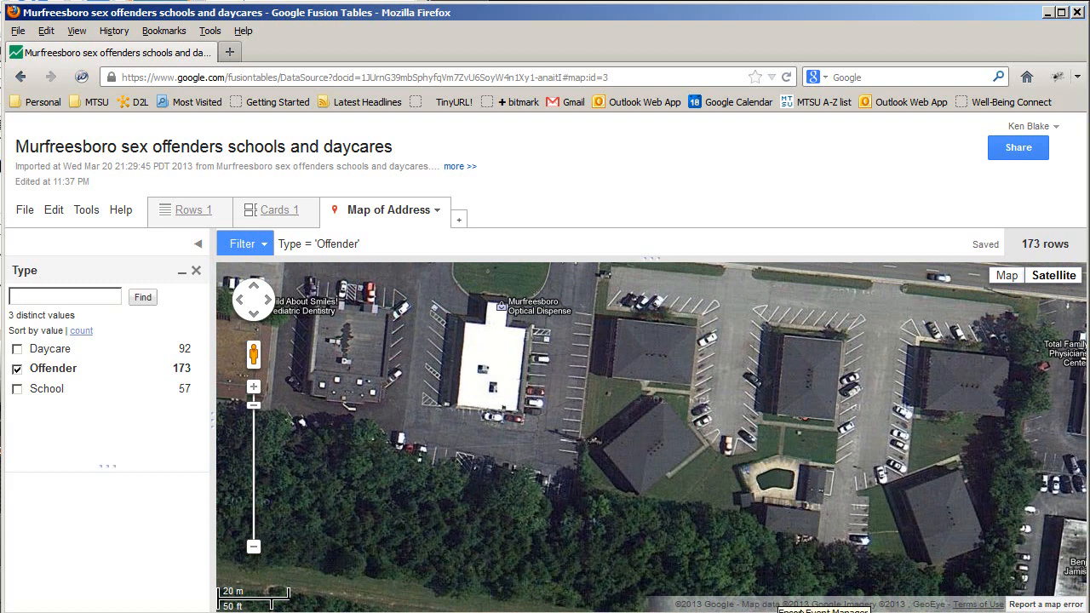
Return to road view, zoom out, and open the 13-offender MURFREESBORO TN marker details
{"action": "left_click", "coordinate": [1007, 277]}
{"action": "scroll", "coordinate": [726, 425], "scroll_direction": "down", "scroll_amount": 3}
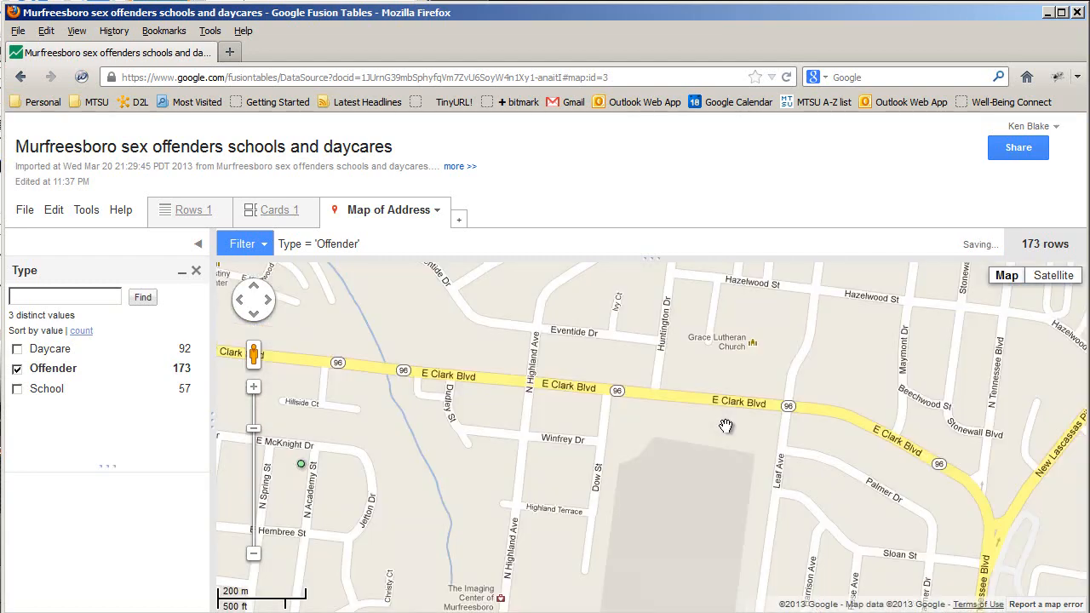
{"action": "scroll", "coordinate": [725, 425], "scroll_direction": "down", "scroll_amount": 3}
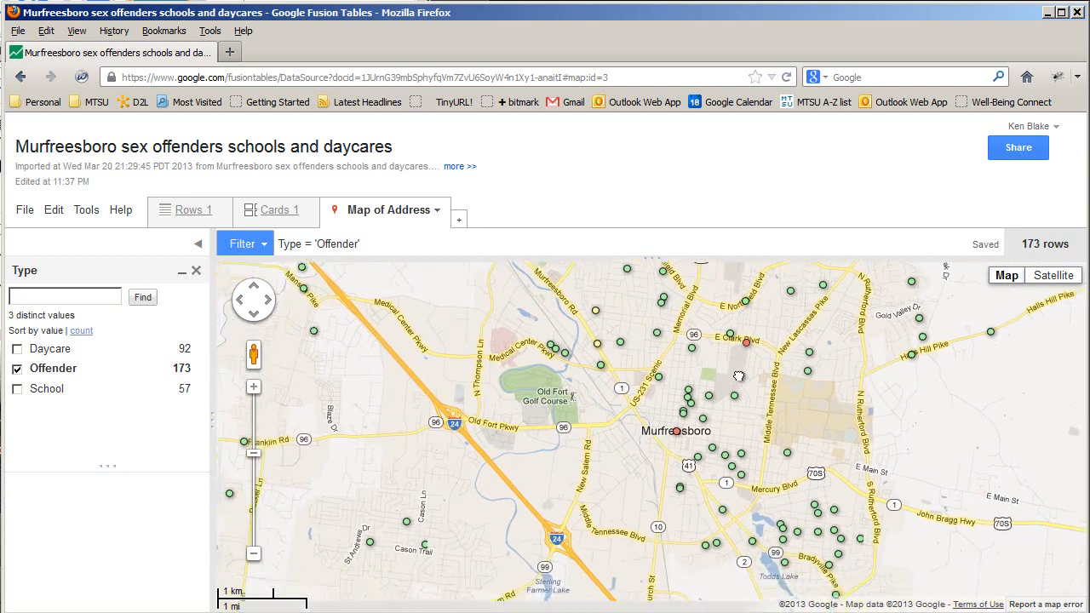
{"action": "scroll", "coordinate": [673, 388], "scroll_direction": "down", "scroll_amount": 1}
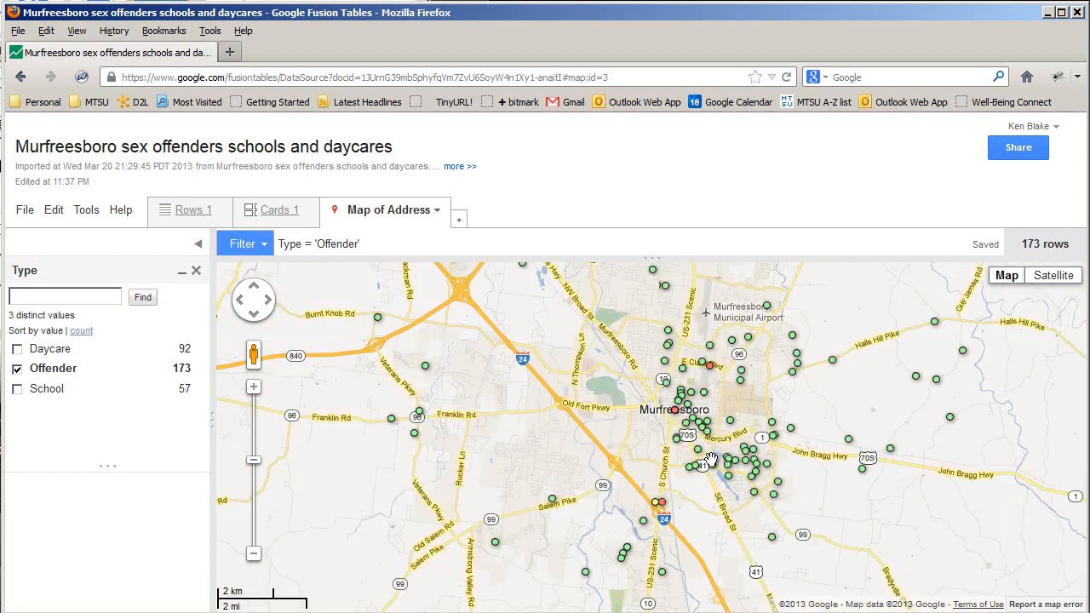
{"action": "scroll", "coordinate": [708, 460], "scroll_direction": "down", "scroll_amount": 1}
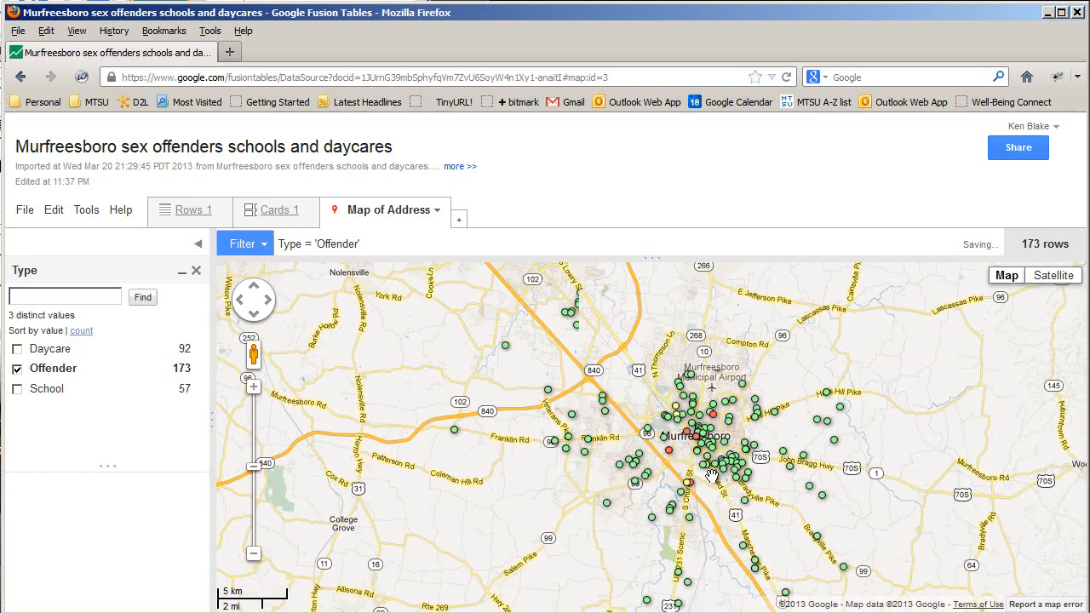
{"action": "left_click_drag", "start_coordinate": [712, 477], "coordinate": [738, 443]}
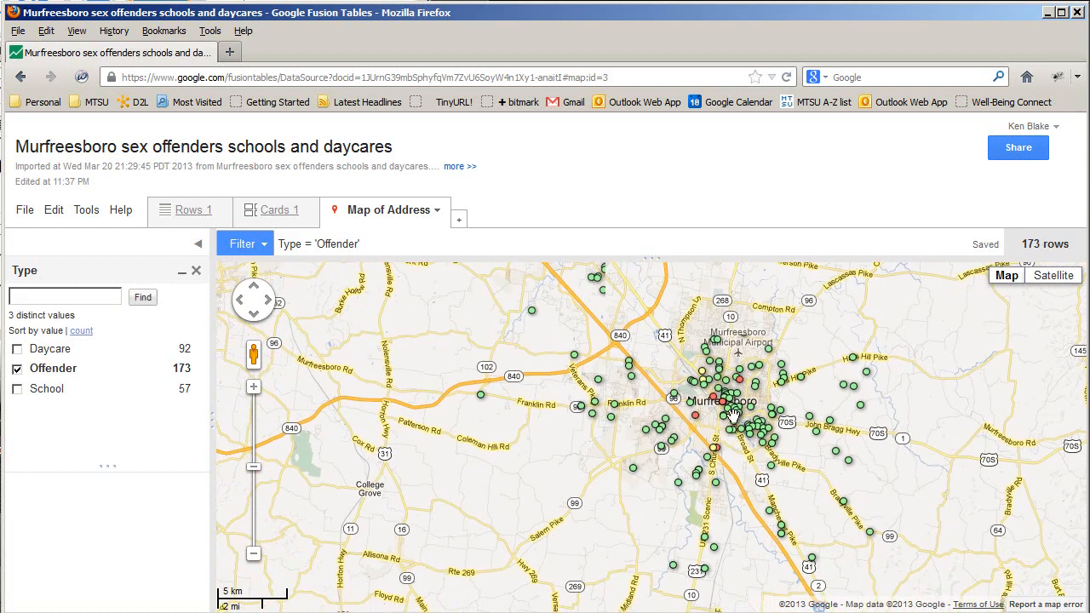
{"action": "left_click", "coordinate": [729, 407]}
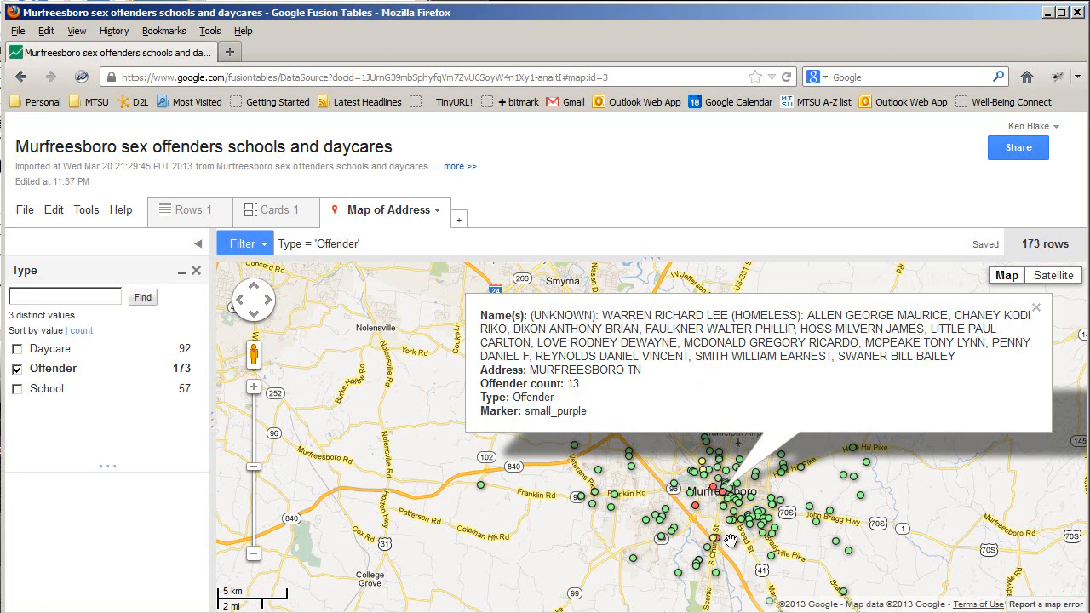
Close the downtown marker details and open the South Church Street offender marker
{"action": "left_click", "coordinate": [1035, 308]}
{"action": "left_click_drag", "start_coordinate": [751, 552], "coordinate": [754, 460]}
{"action": "scroll", "coordinate": [726, 455], "scroll_direction": "up", "scroll_amount": 1}
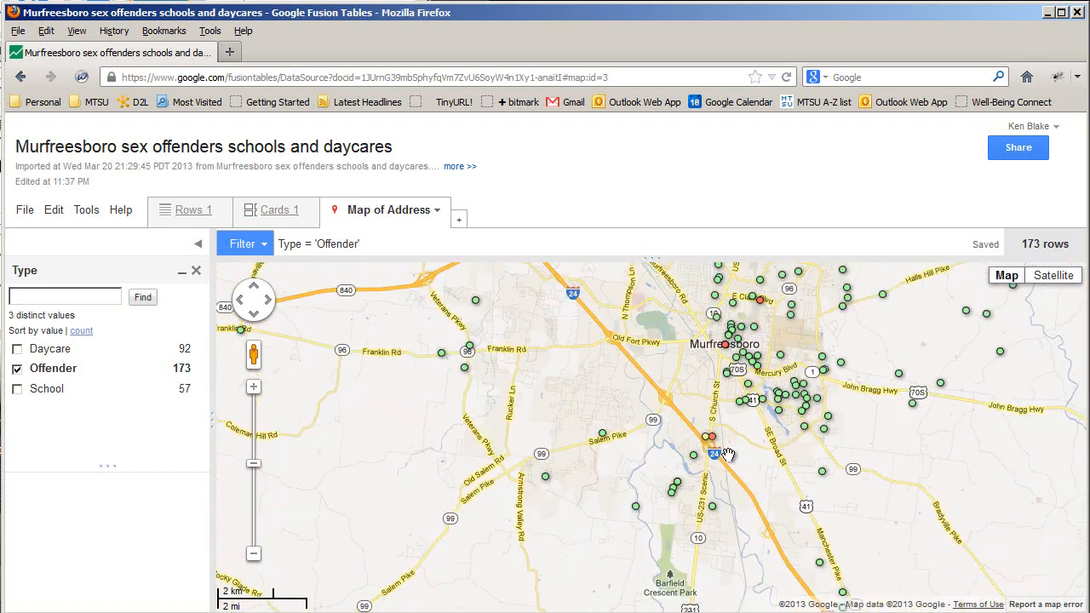
{"action": "scroll", "coordinate": [721, 448], "scroll_direction": "up", "scroll_amount": 2}
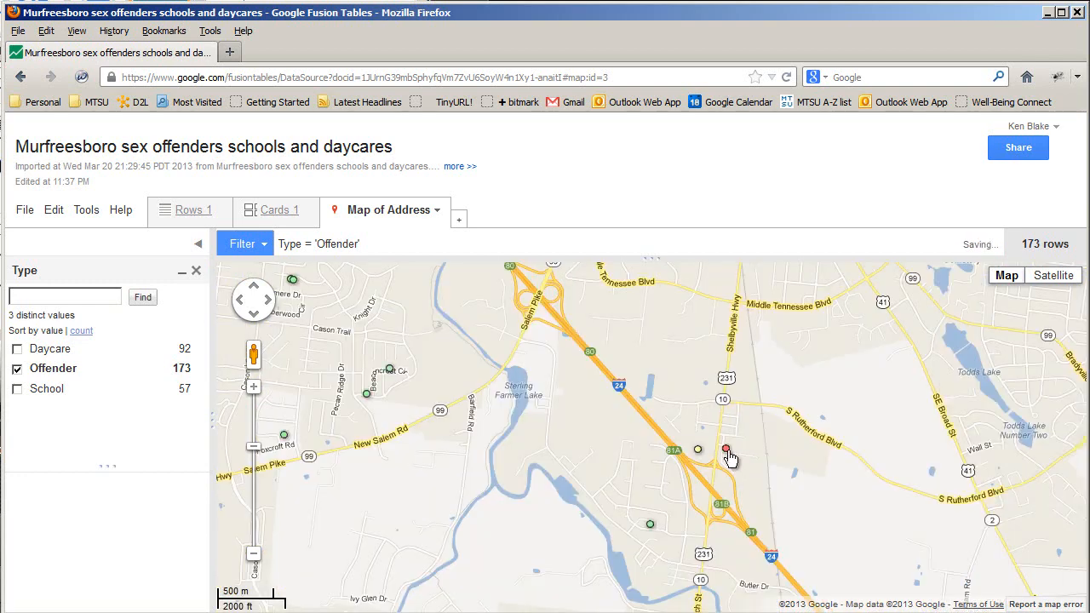
{"action": "left_click", "coordinate": [729, 453]}
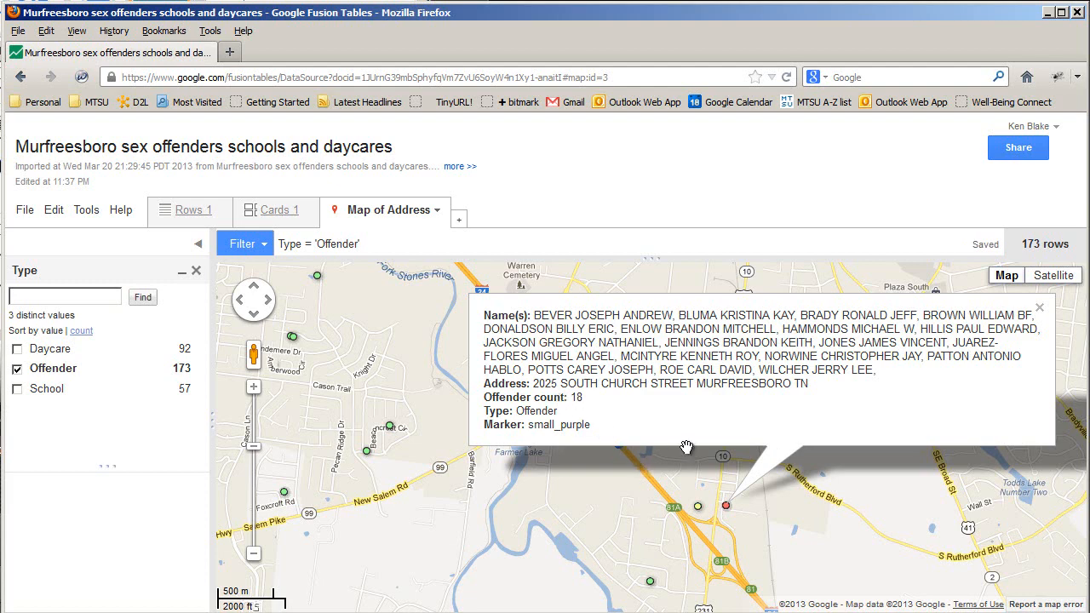
In satellite view, zoom in close on US 231 Scenic and Shelby St near Regal Inn
{"action": "left_click", "coordinate": [1056, 280]}
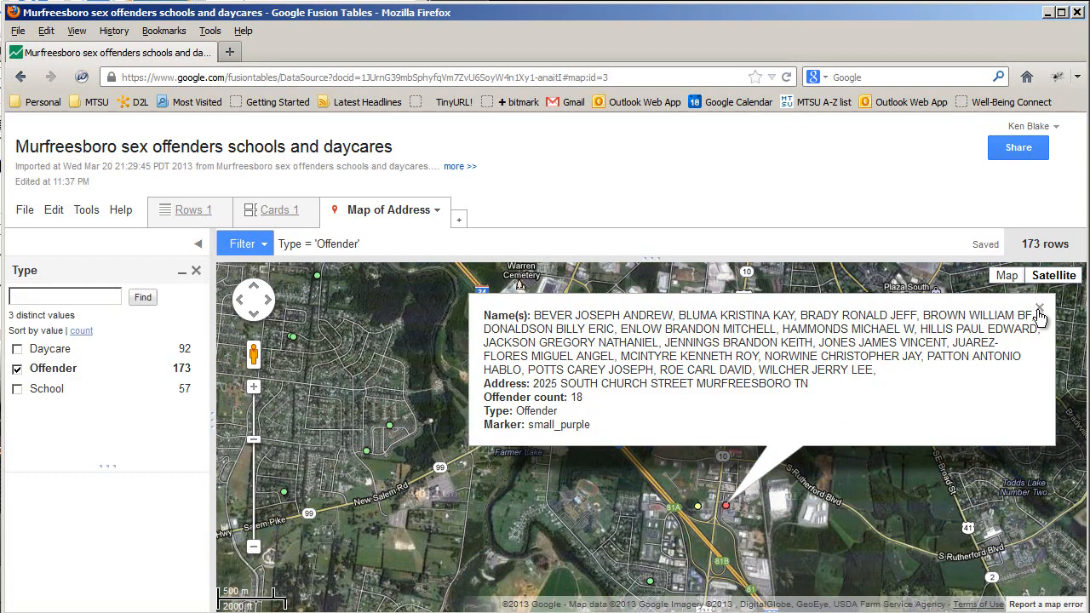
{"action": "left_click", "coordinate": [1039, 310]}
{"action": "double_click", "coordinate": [748, 514]}
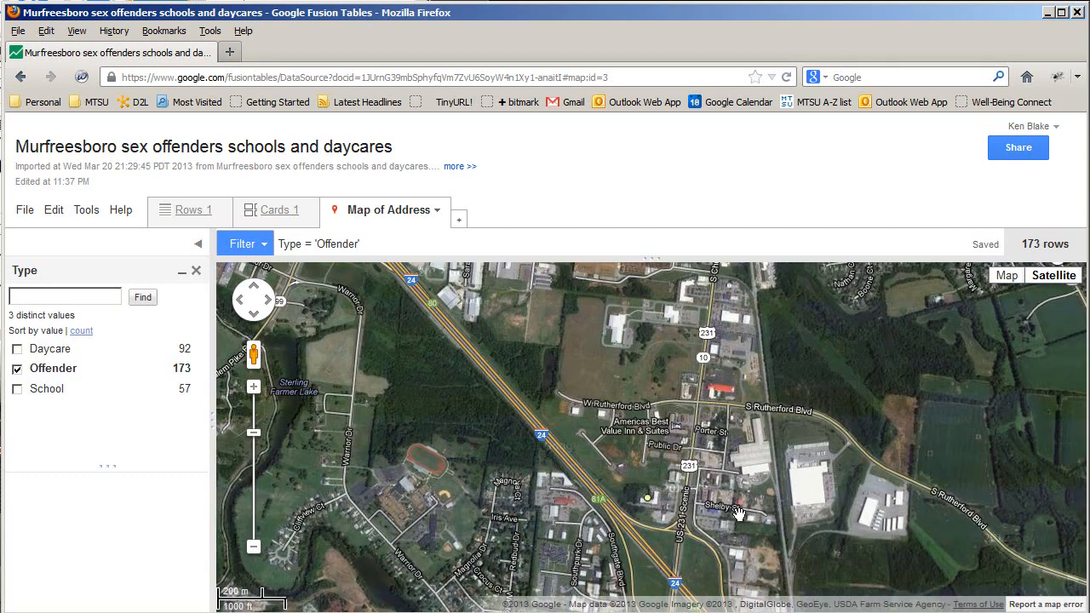
{"action": "double_click", "coordinate": [739, 512]}
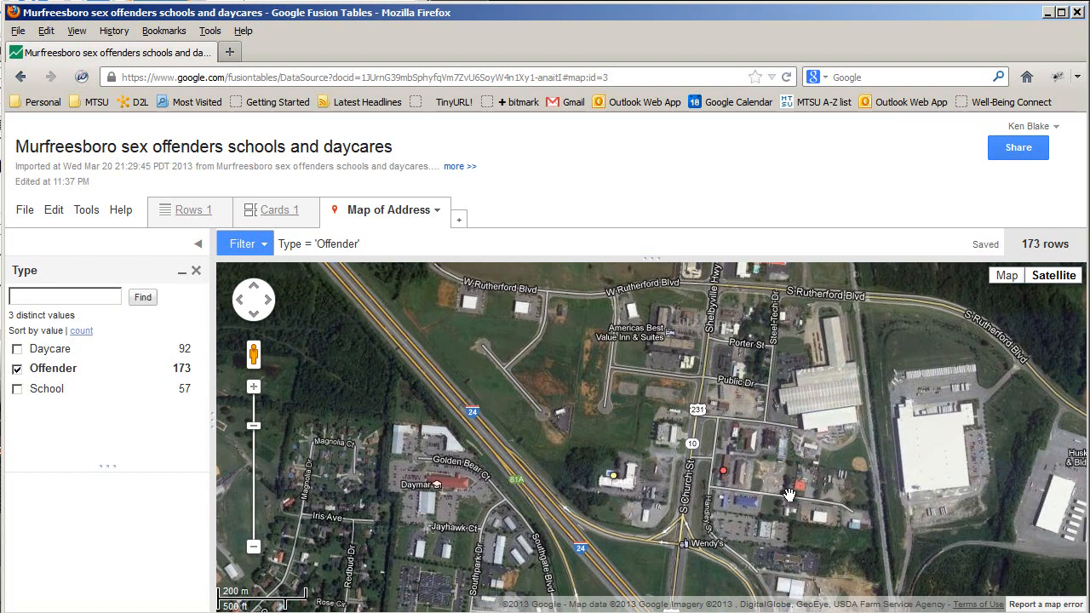
{"action": "double_click", "coordinate": [789, 493]}
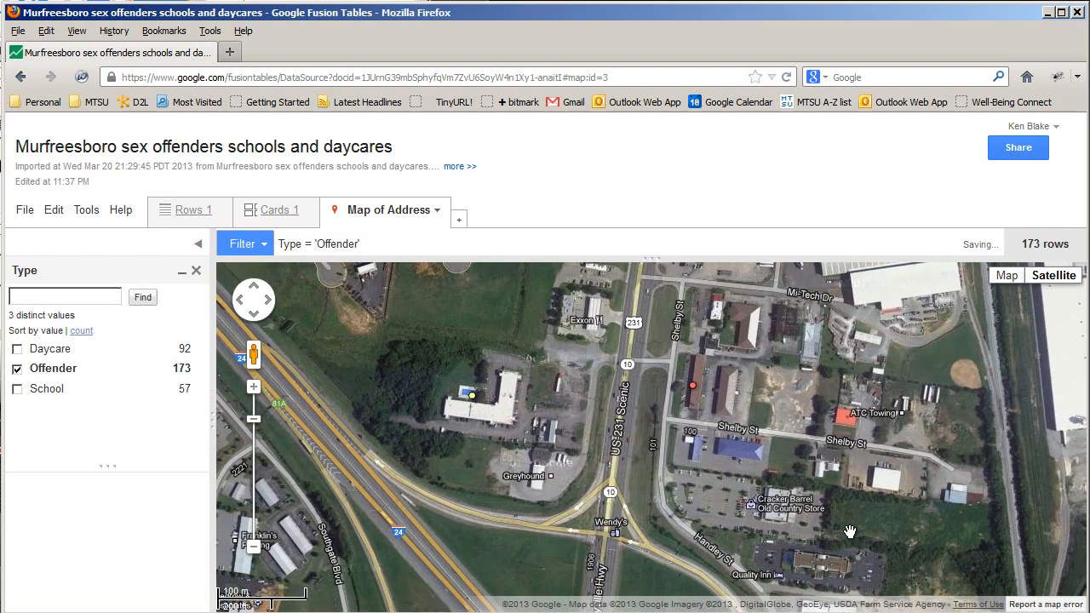
{"action": "left_click_drag", "start_coordinate": [771, 496], "coordinate": [761, 529]}
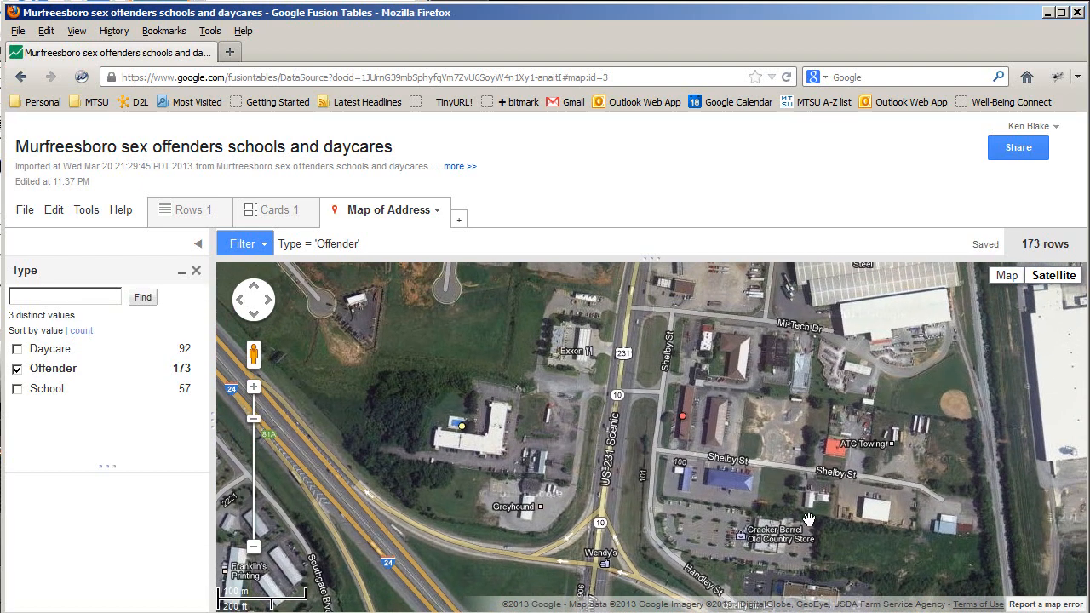
{"action": "left_click_drag", "start_coordinate": [800, 498], "coordinate": [835, 532]}
{"action": "double_click", "coordinate": [803, 447]}
{"action": "left_click_drag", "start_coordinate": [732, 536], "coordinate": [766, 562]}
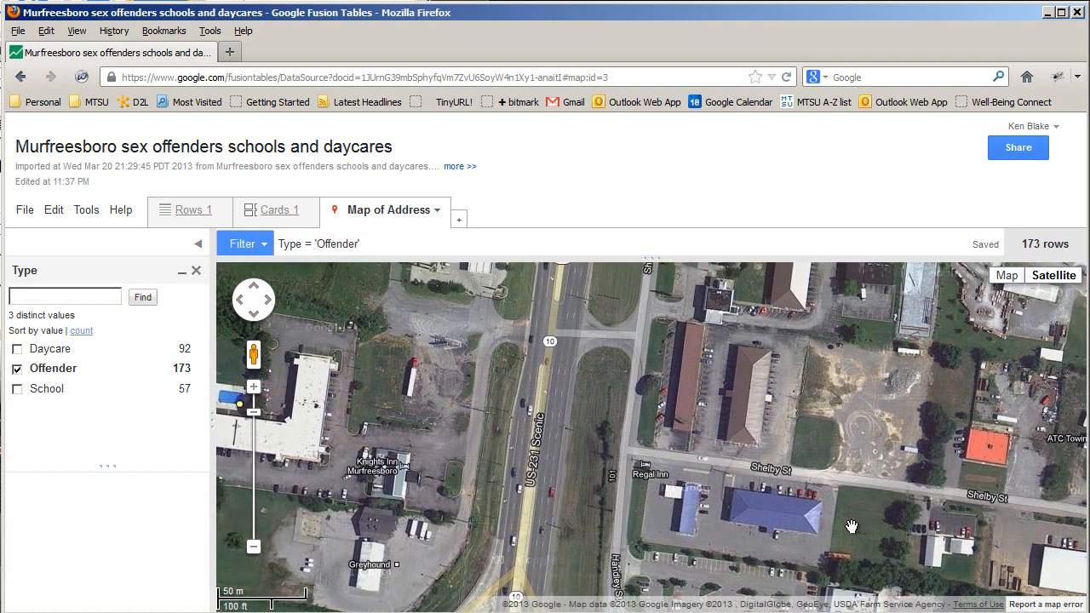
{"action": "left_click_drag", "start_coordinate": [854, 496], "coordinate": [855, 524]}
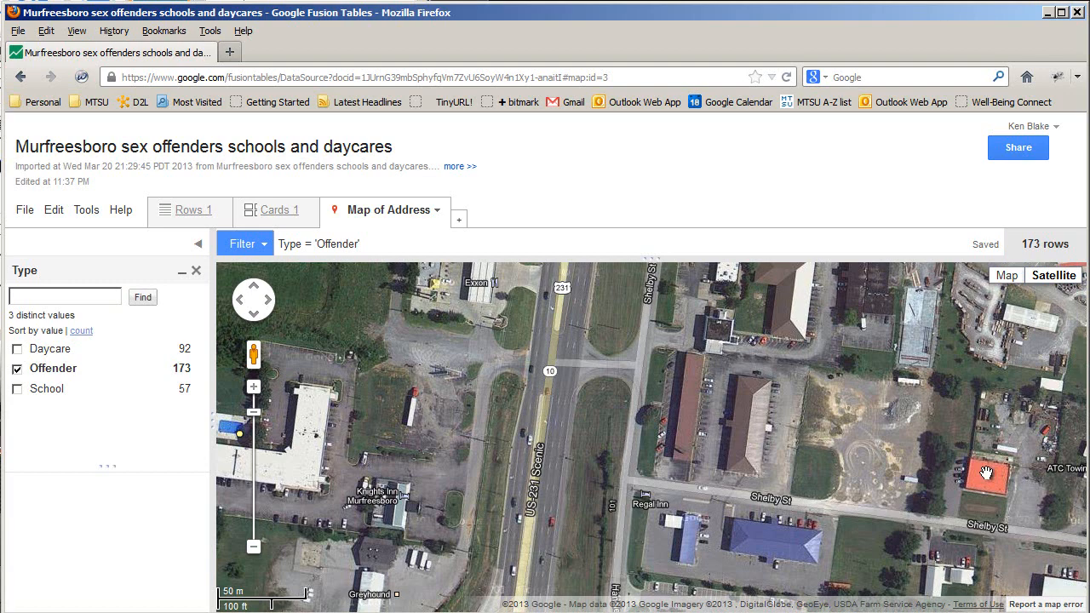
Return to road view zoomed out to show green and red markers across Murfreesboro
{"action": "left_click", "coordinate": [1008, 276]}
{"action": "scroll", "coordinate": [706, 431], "scroll_direction": "down", "scroll_amount": 4}
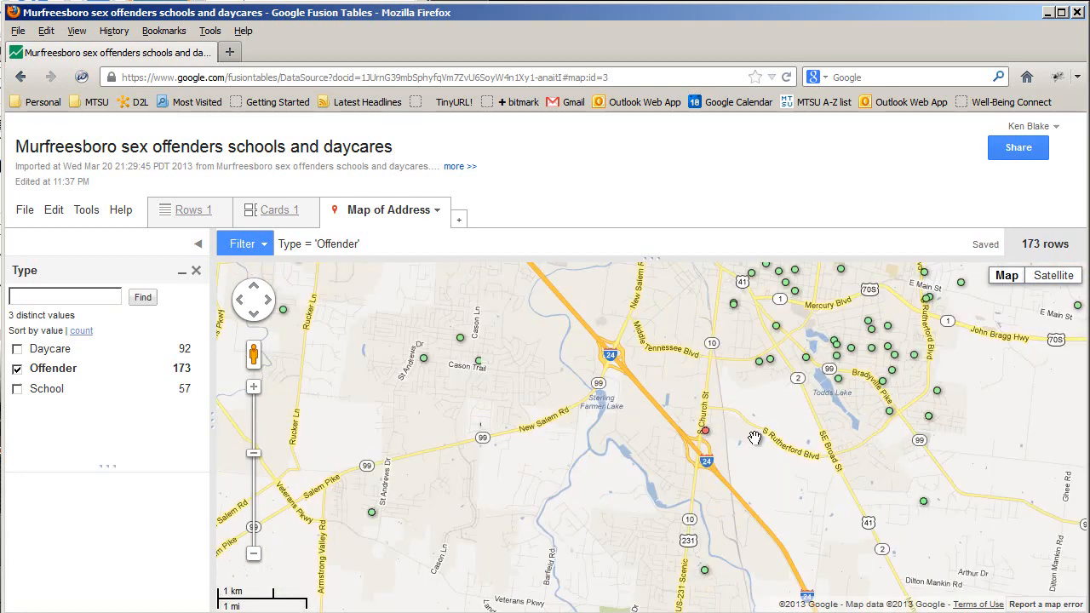
{"action": "scroll", "coordinate": [756, 455], "scroll_direction": "down", "scroll_amount": 2}
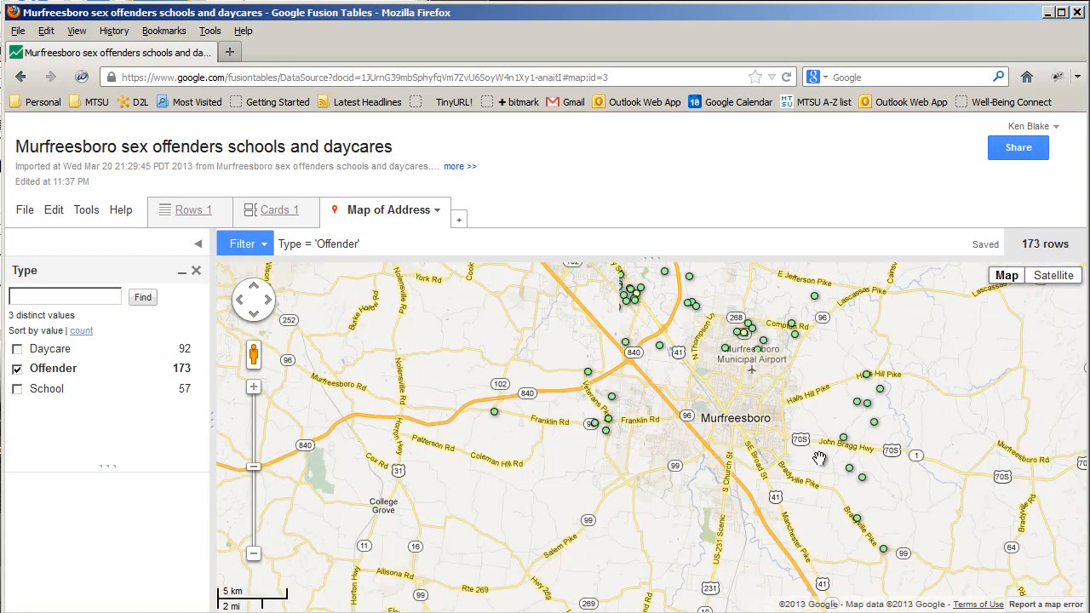
{"action": "scroll", "coordinate": [779, 451], "scroll_direction": "down", "scroll_amount": 1}
{"action": "scroll", "coordinate": [783, 459], "scroll_direction": "down", "scroll_amount": 1}
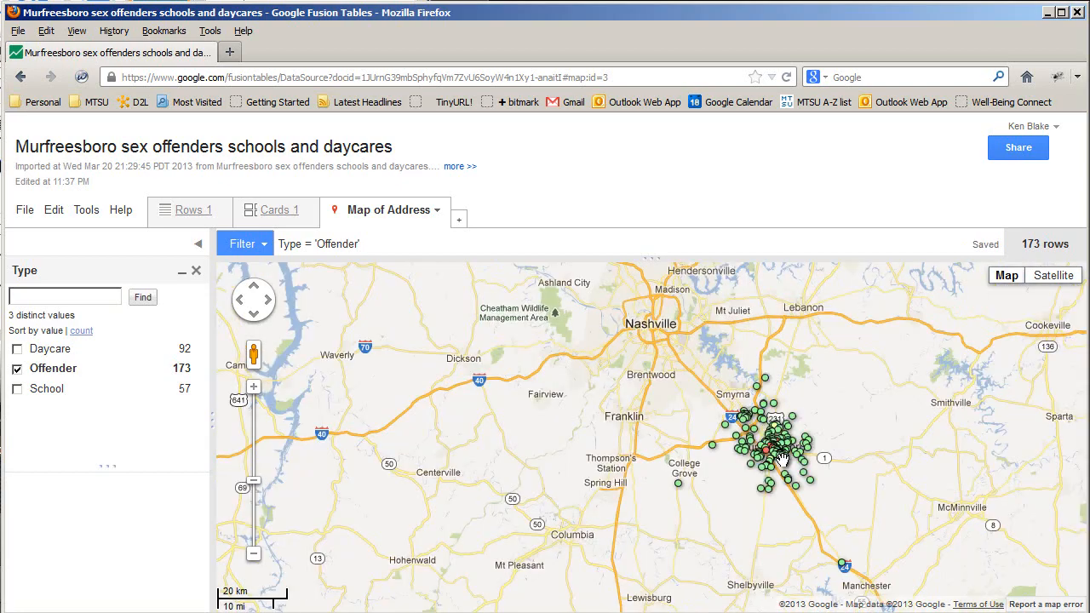
{"action": "scroll", "coordinate": [777, 470], "scroll_direction": "up", "scroll_amount": 2}
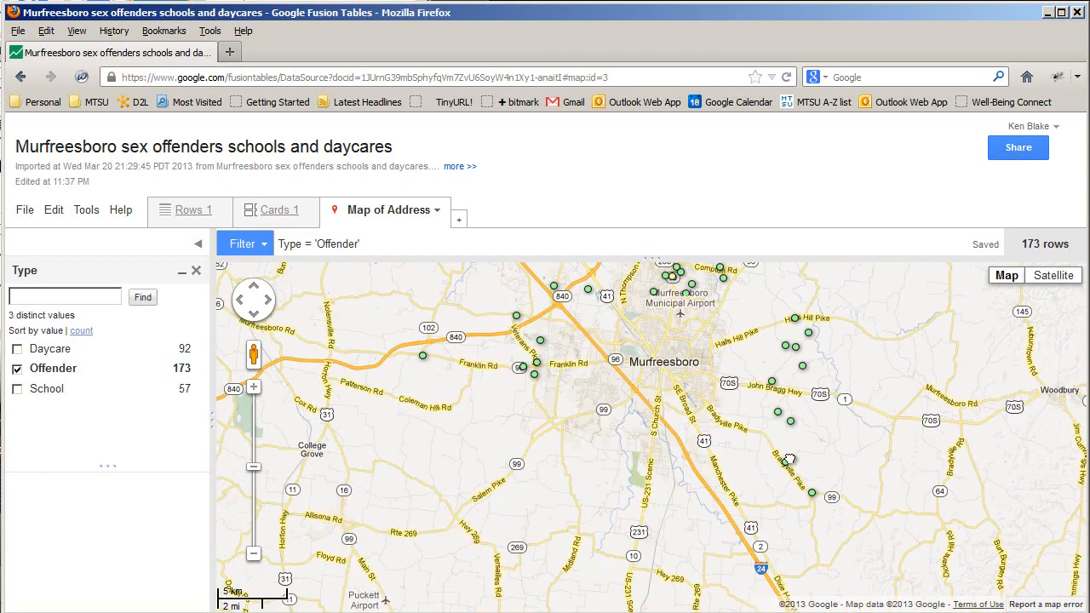
{"action": "scroll", "coordinate": [776, 479], "scroll_direction": "up", "scroll_amount": 1}
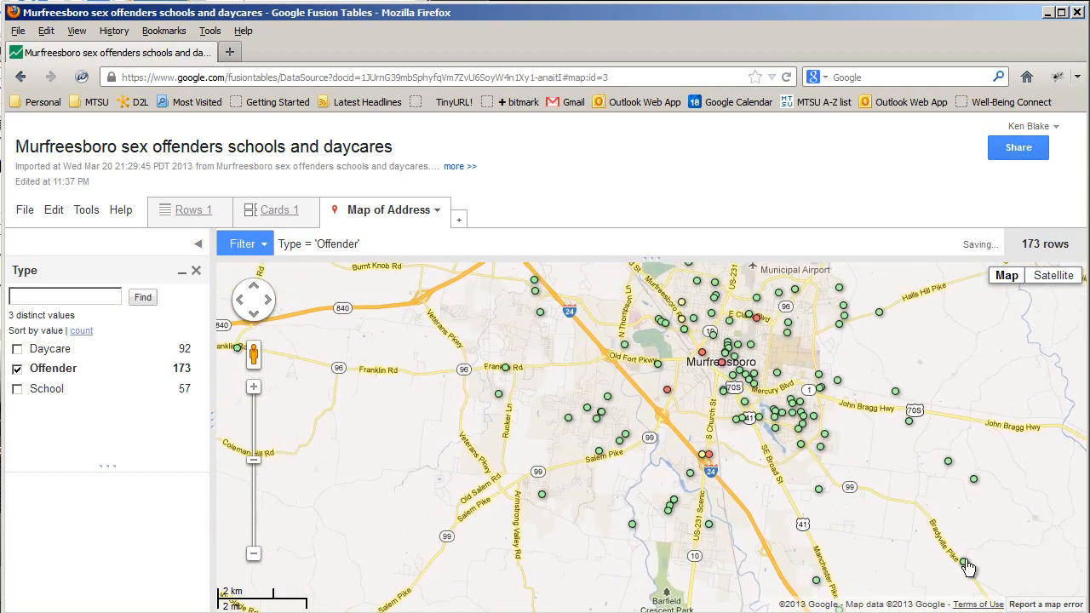
{"action": "left_click_drag", "start_coordinate": [837, 439], "coordinate": [847, 498]}
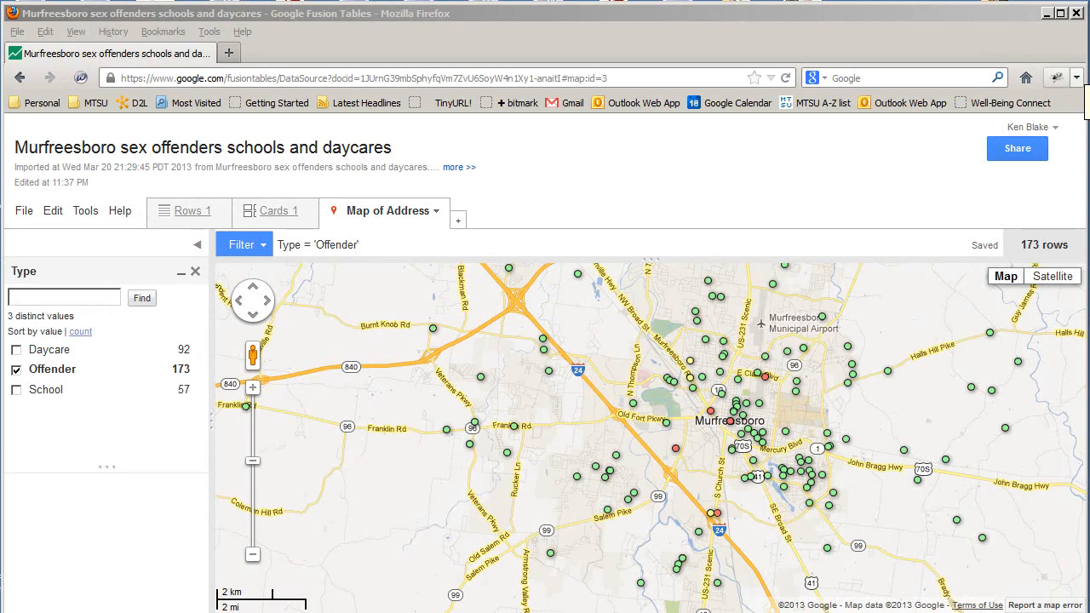
Change the table's sharing to 'Anyone with the link' can view and save it
{"action": "left_click", "coordinate": [1015, 153]}
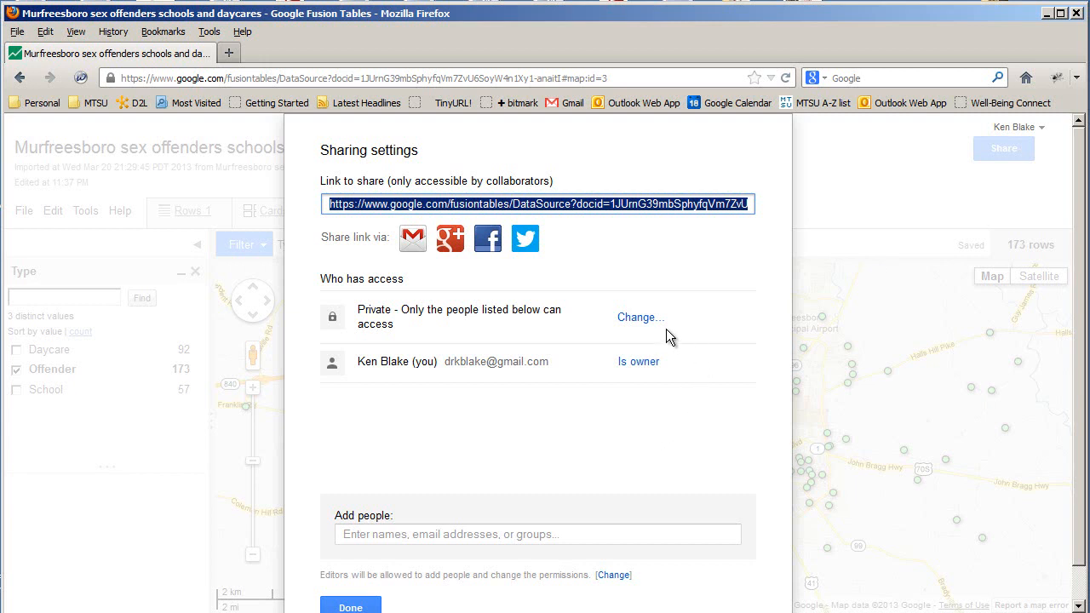
{"action": "left_click", "coordinate": [641, 319]}
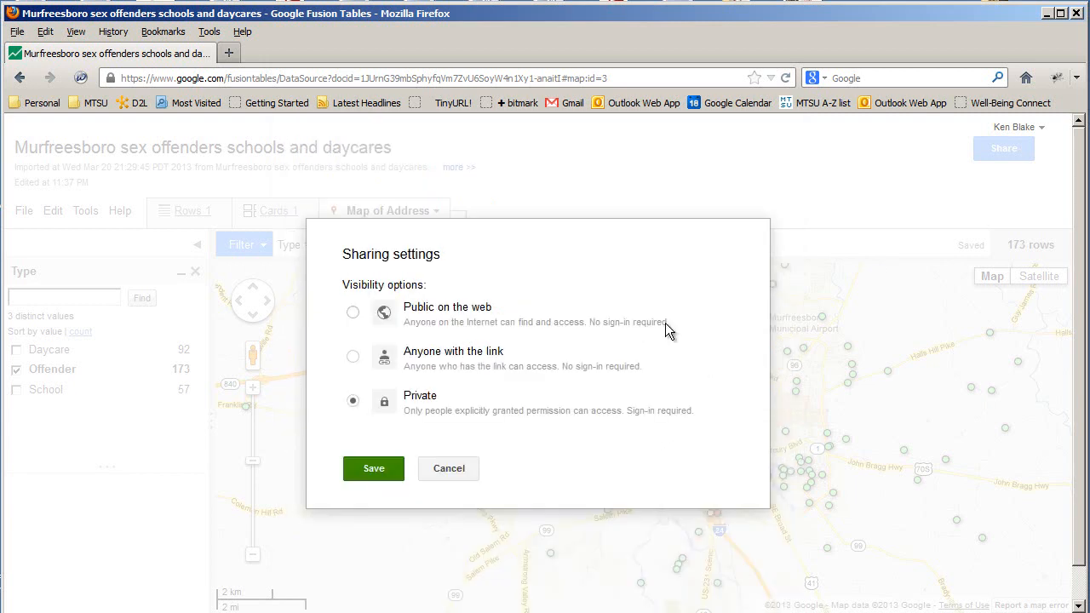
{"action": "left_click", "coordinate": [353, 358]}
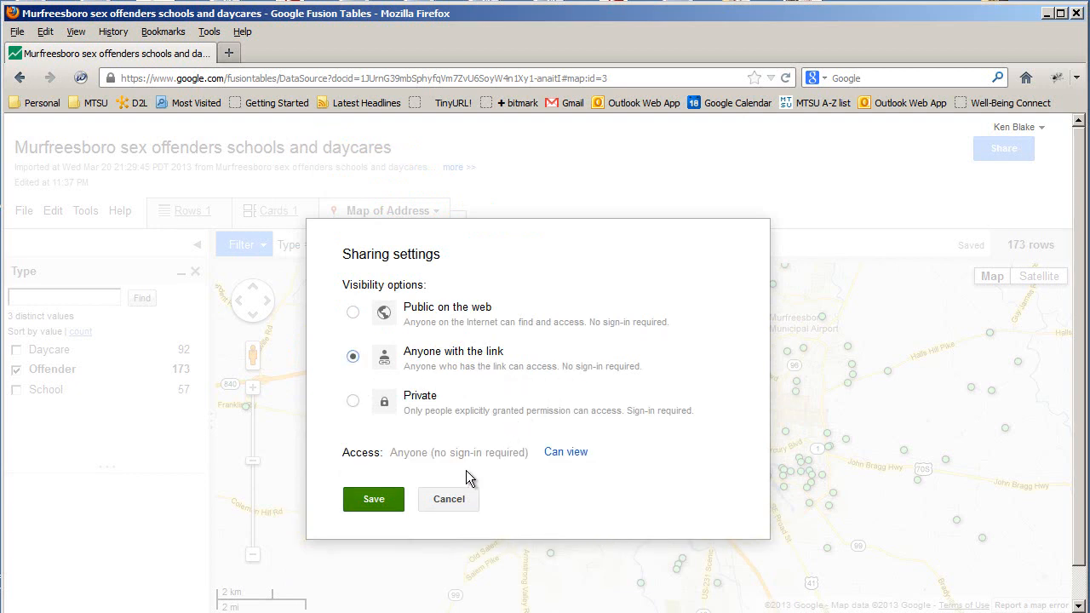
{"action": "left_click", "coordinate": [386, 500]}
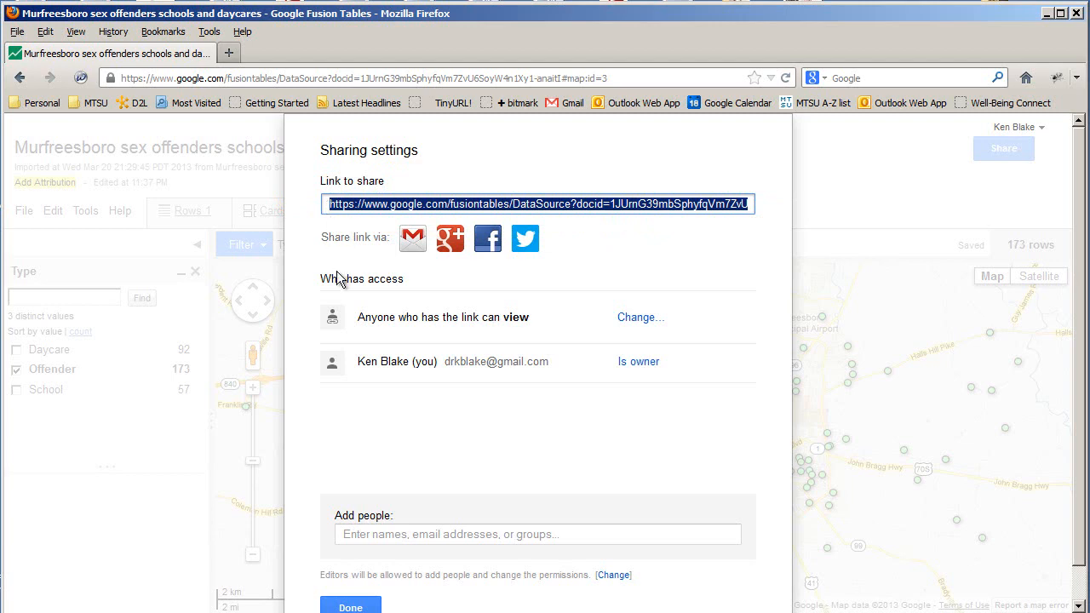
{"action": "left_click", "coordinate": [353, 606]}
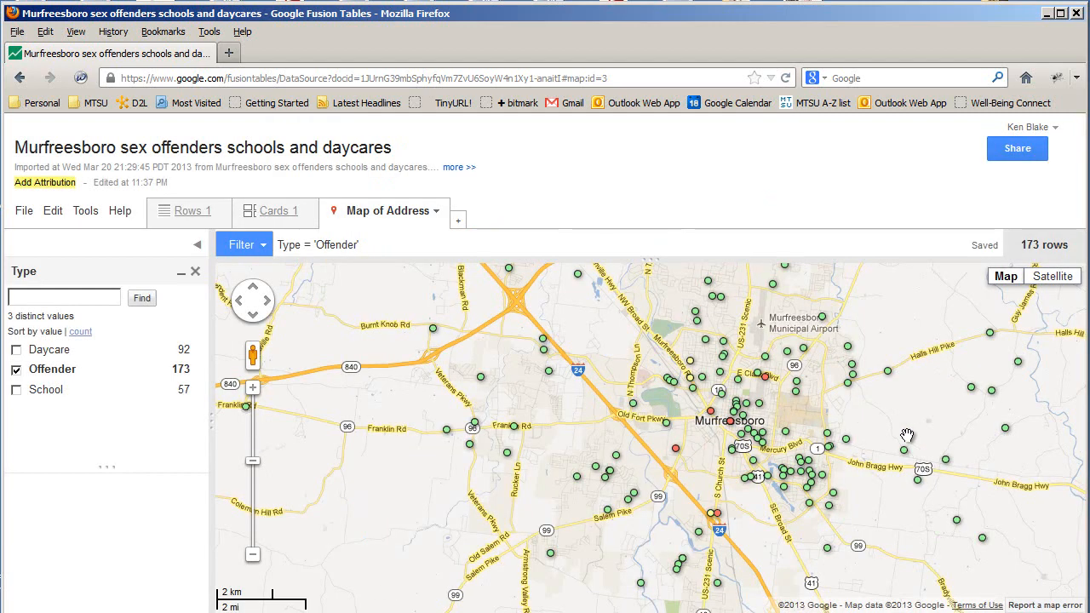